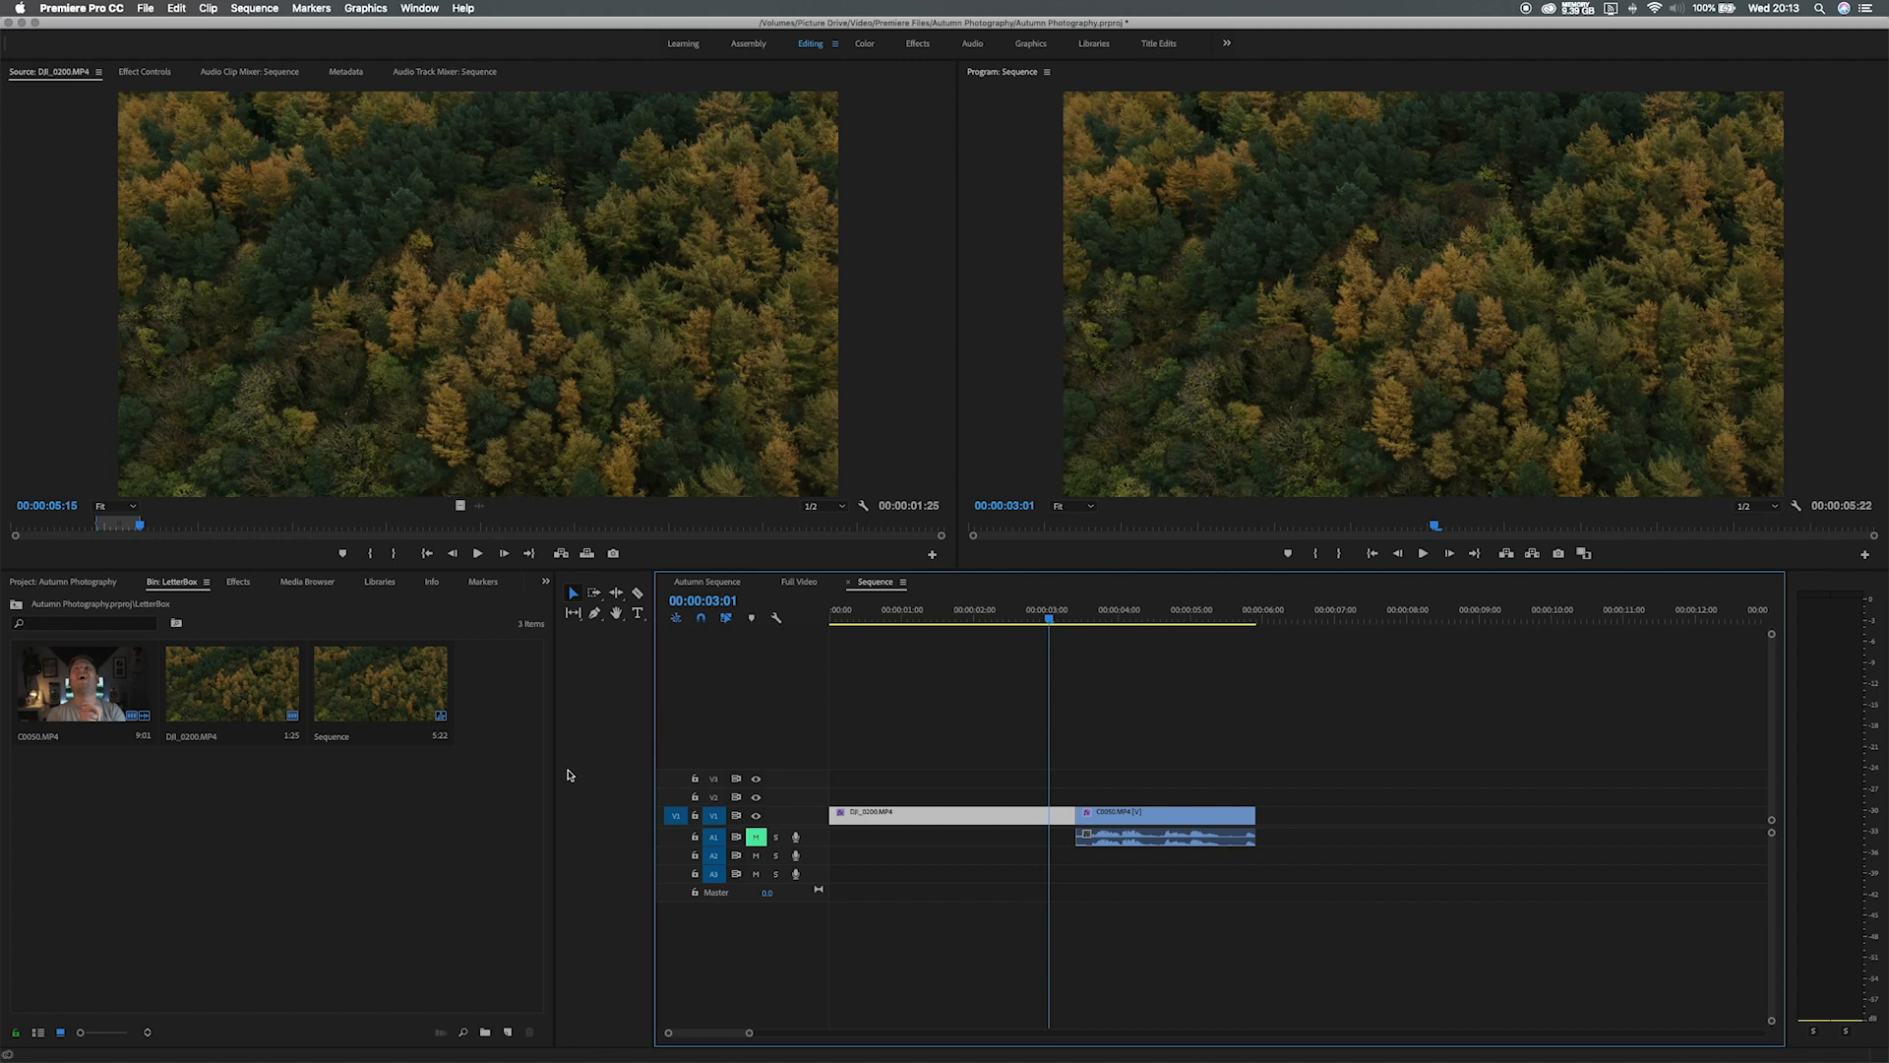
Create a new adjustment layer with its default settings.
click(509, 1034)
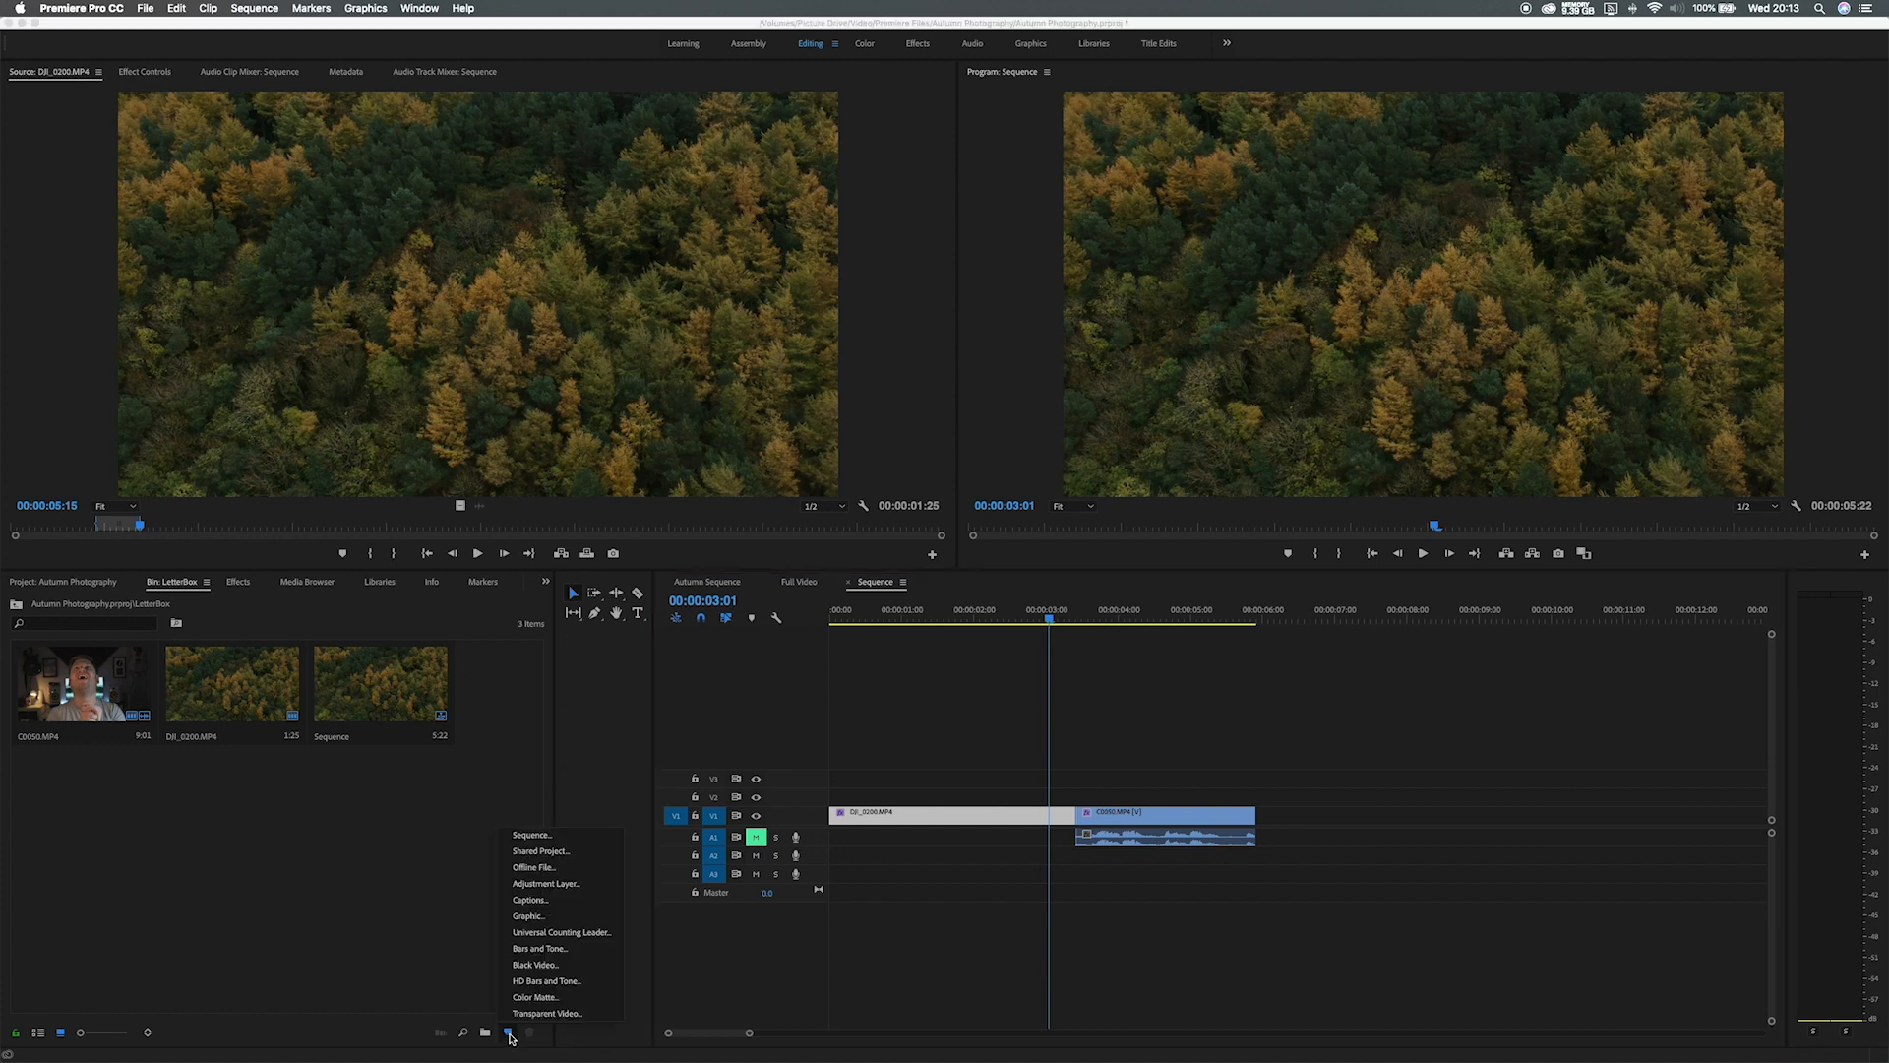
click(555, 889)
click(1051, 599)
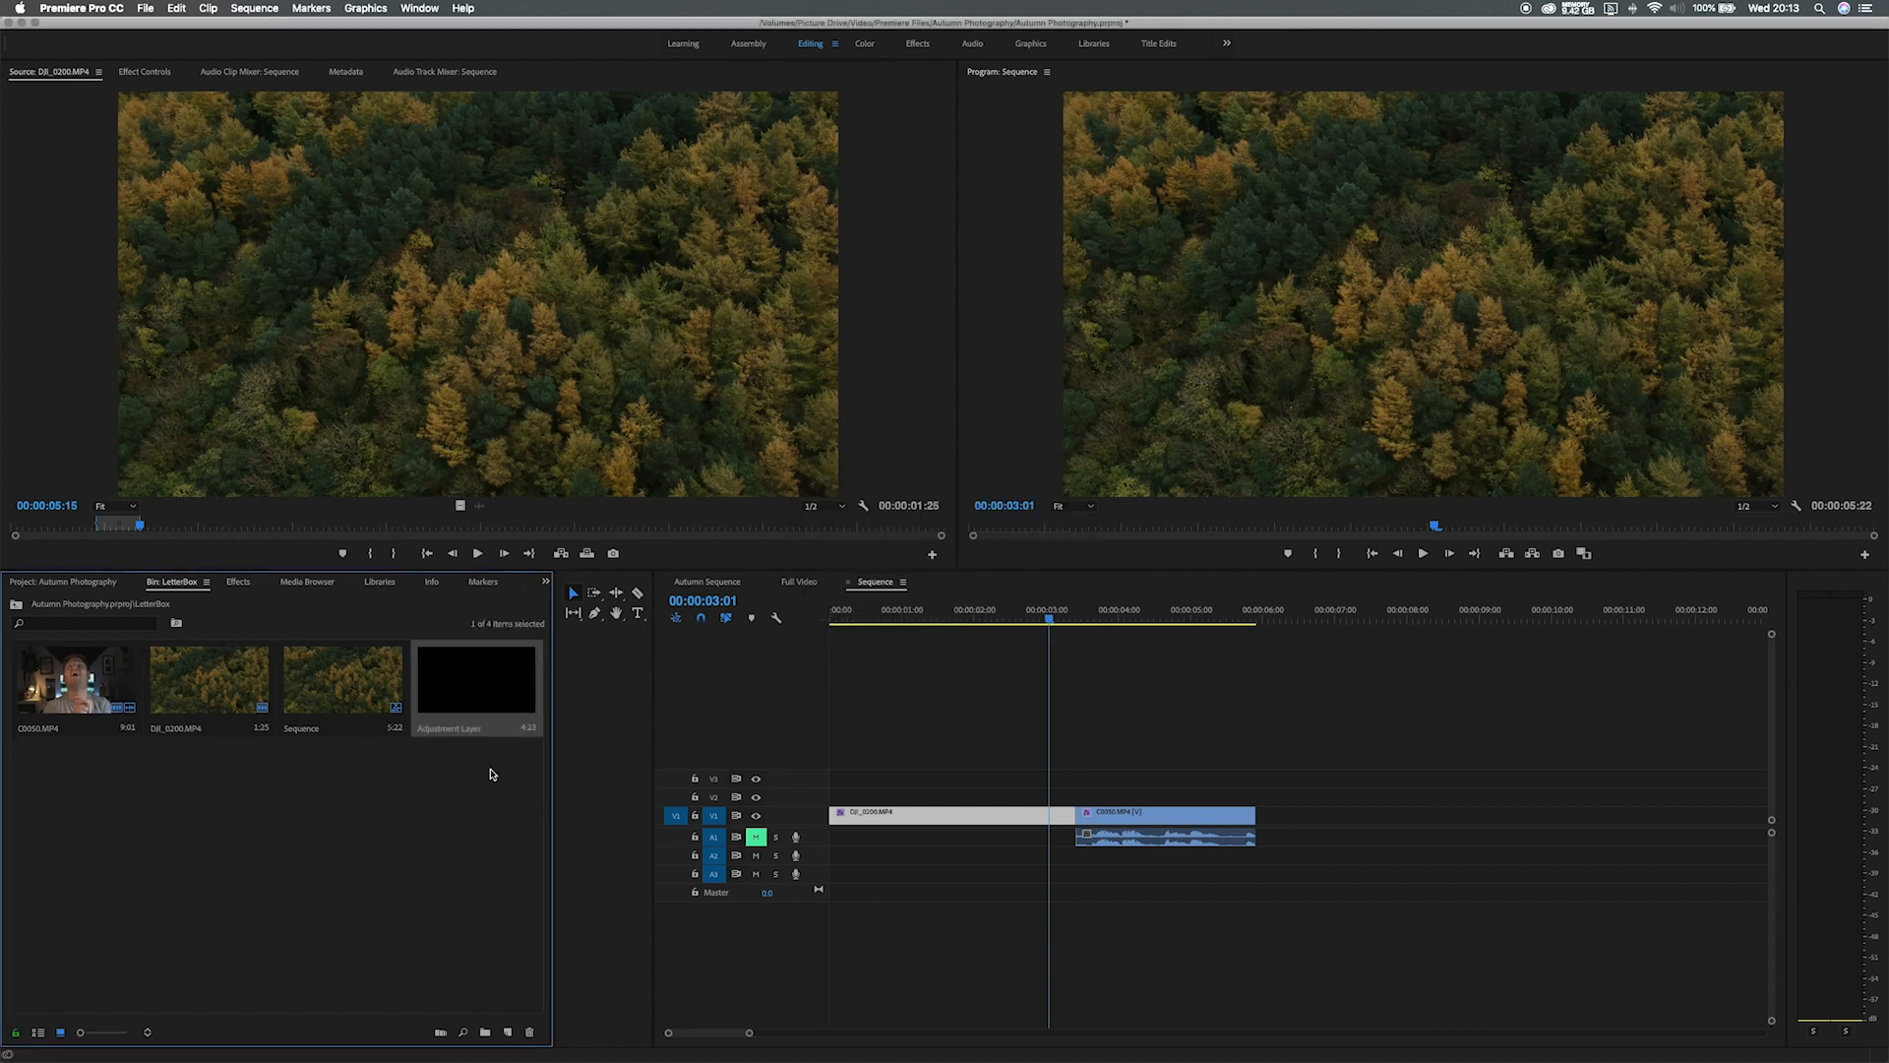
Place the adjustment layer on V2 above DJI_0200, trimmed to end where that clip ends.
drag(485, 691, 838, 802)
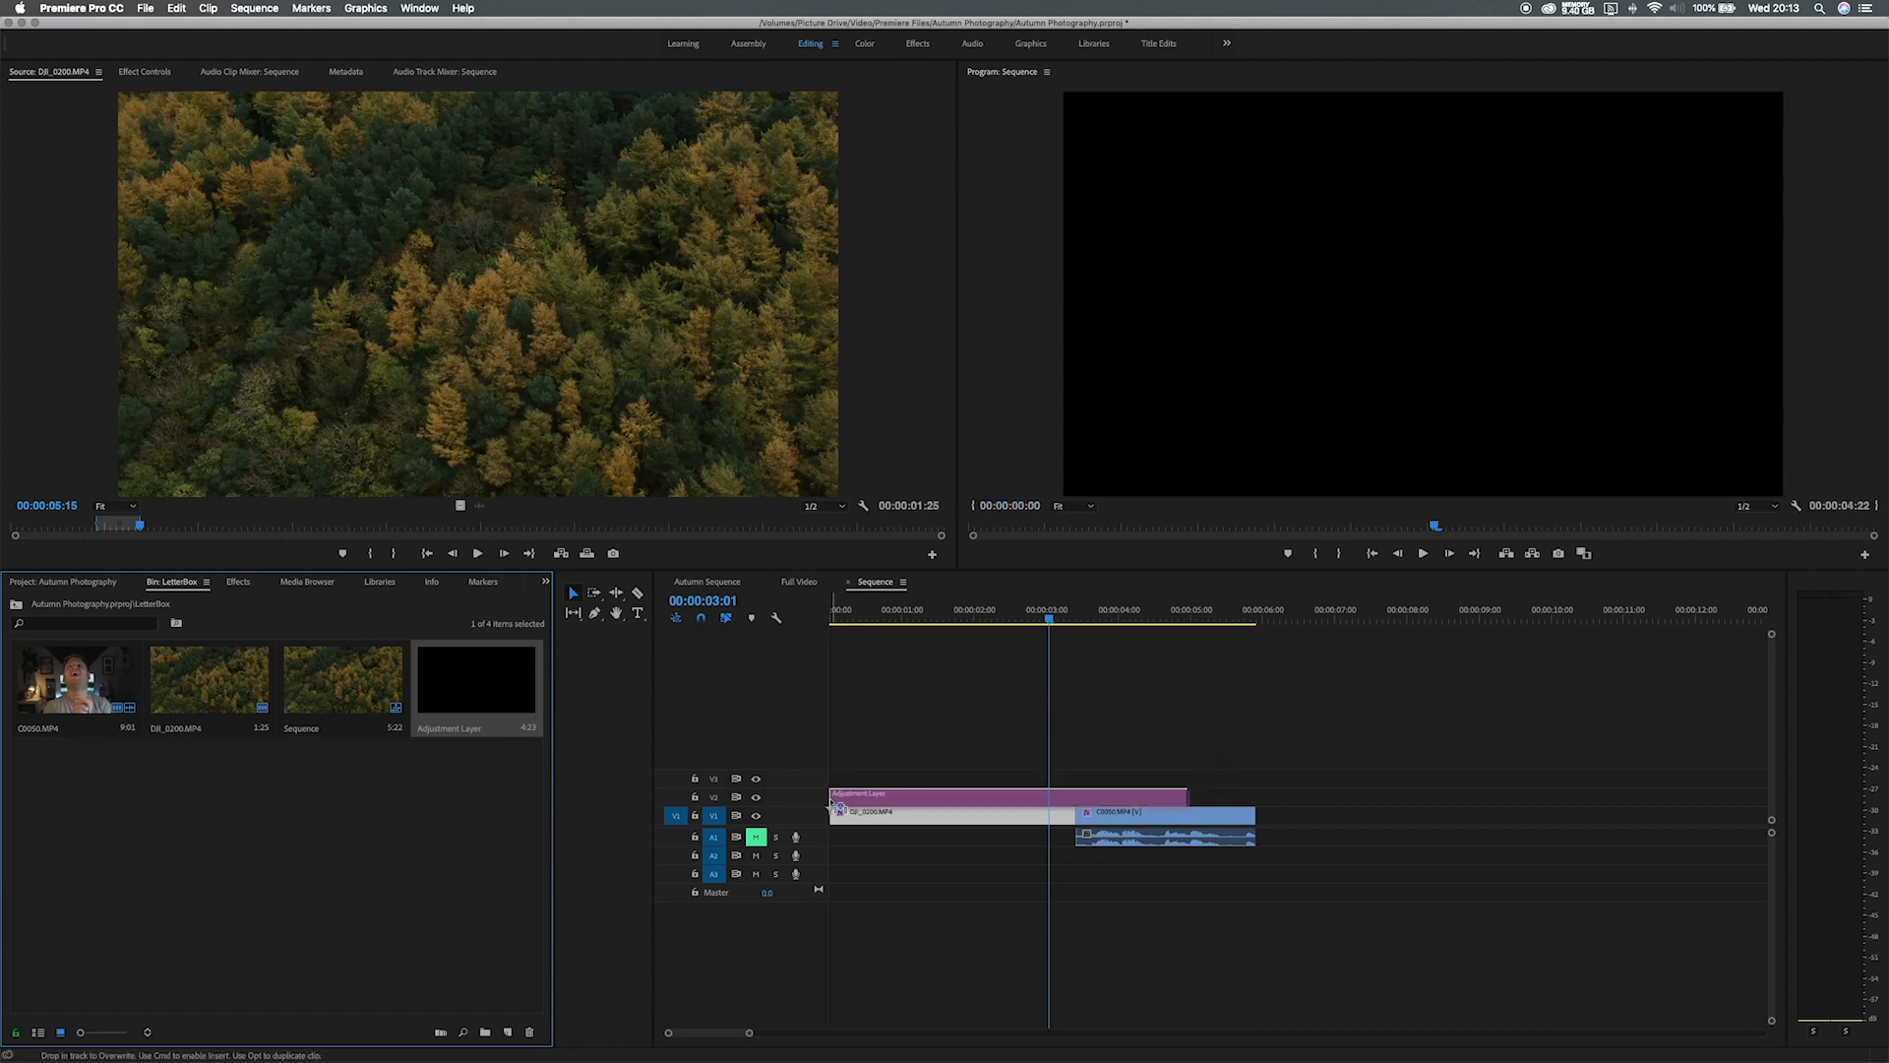
drag(1183, 796, 1077, 798)
drag(1069, 617, 1040, 619)
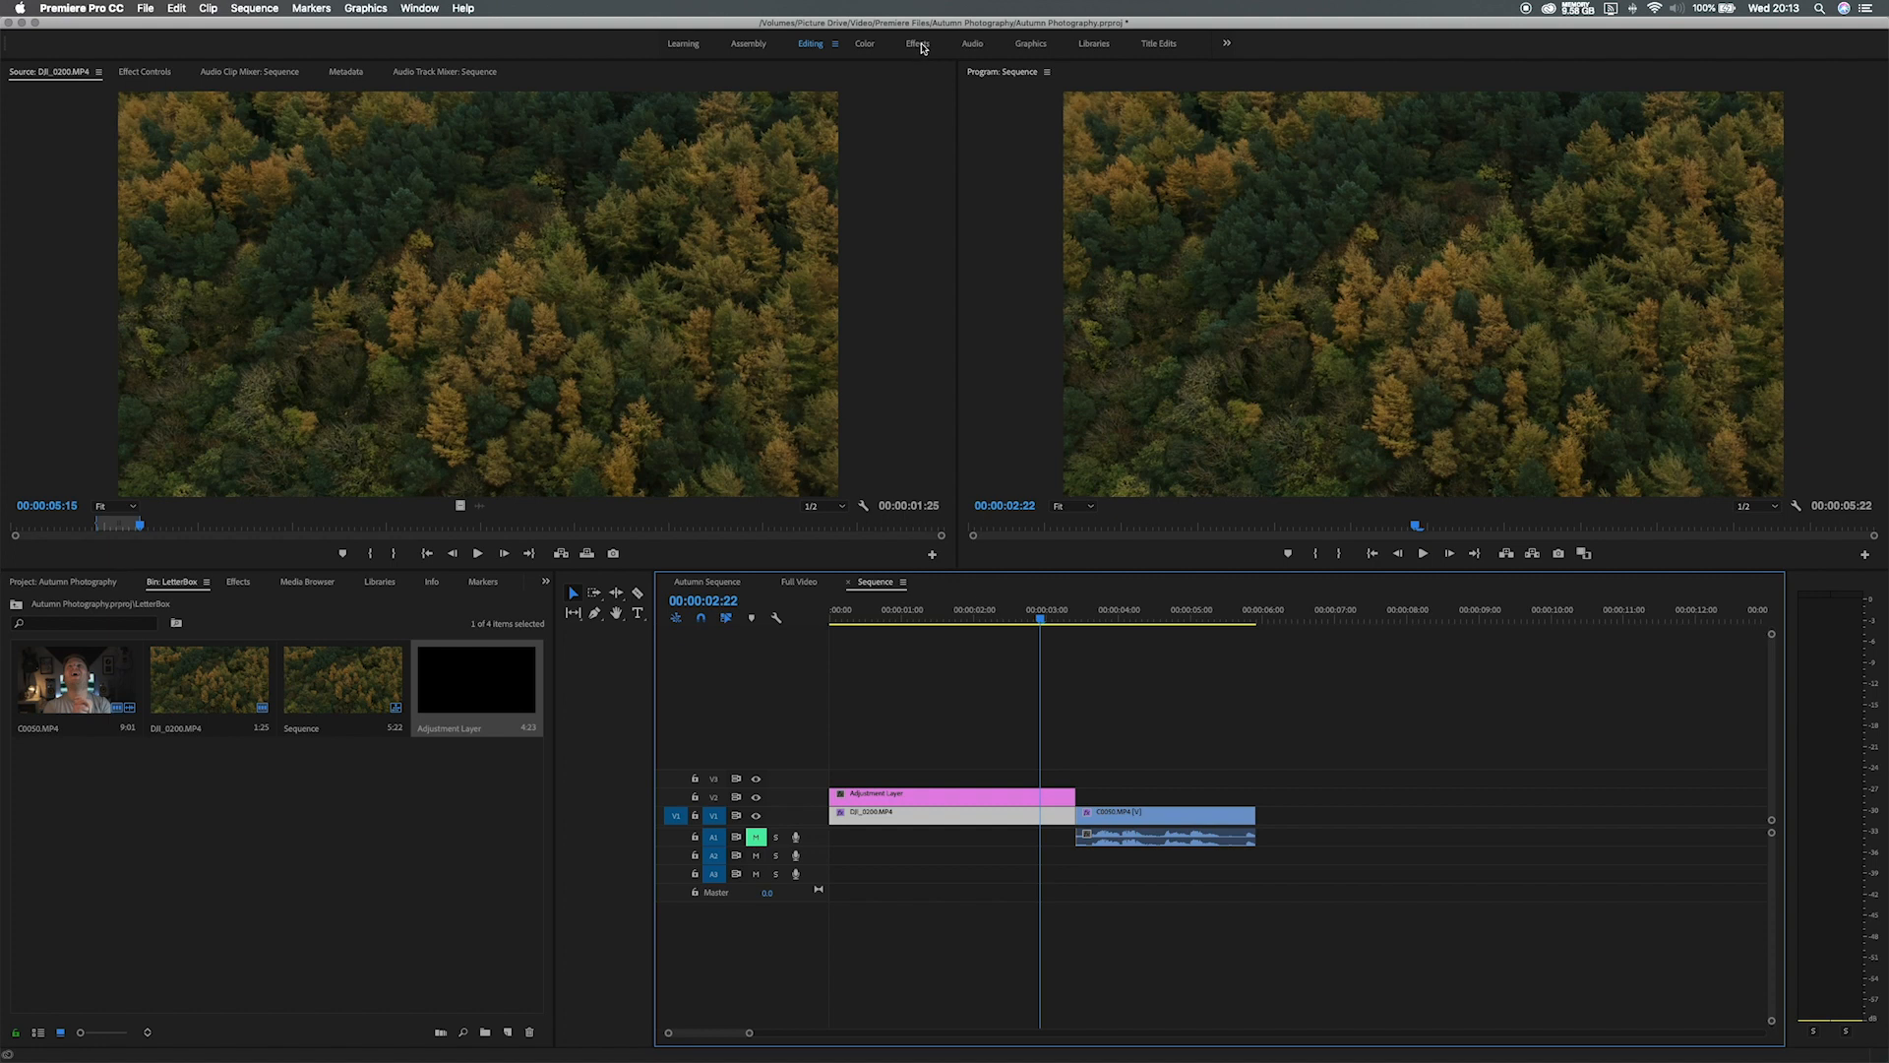
Apply Video Effects > Transform > Crop to the adjustment layer and display its Effect Controls.
click(237, 587)
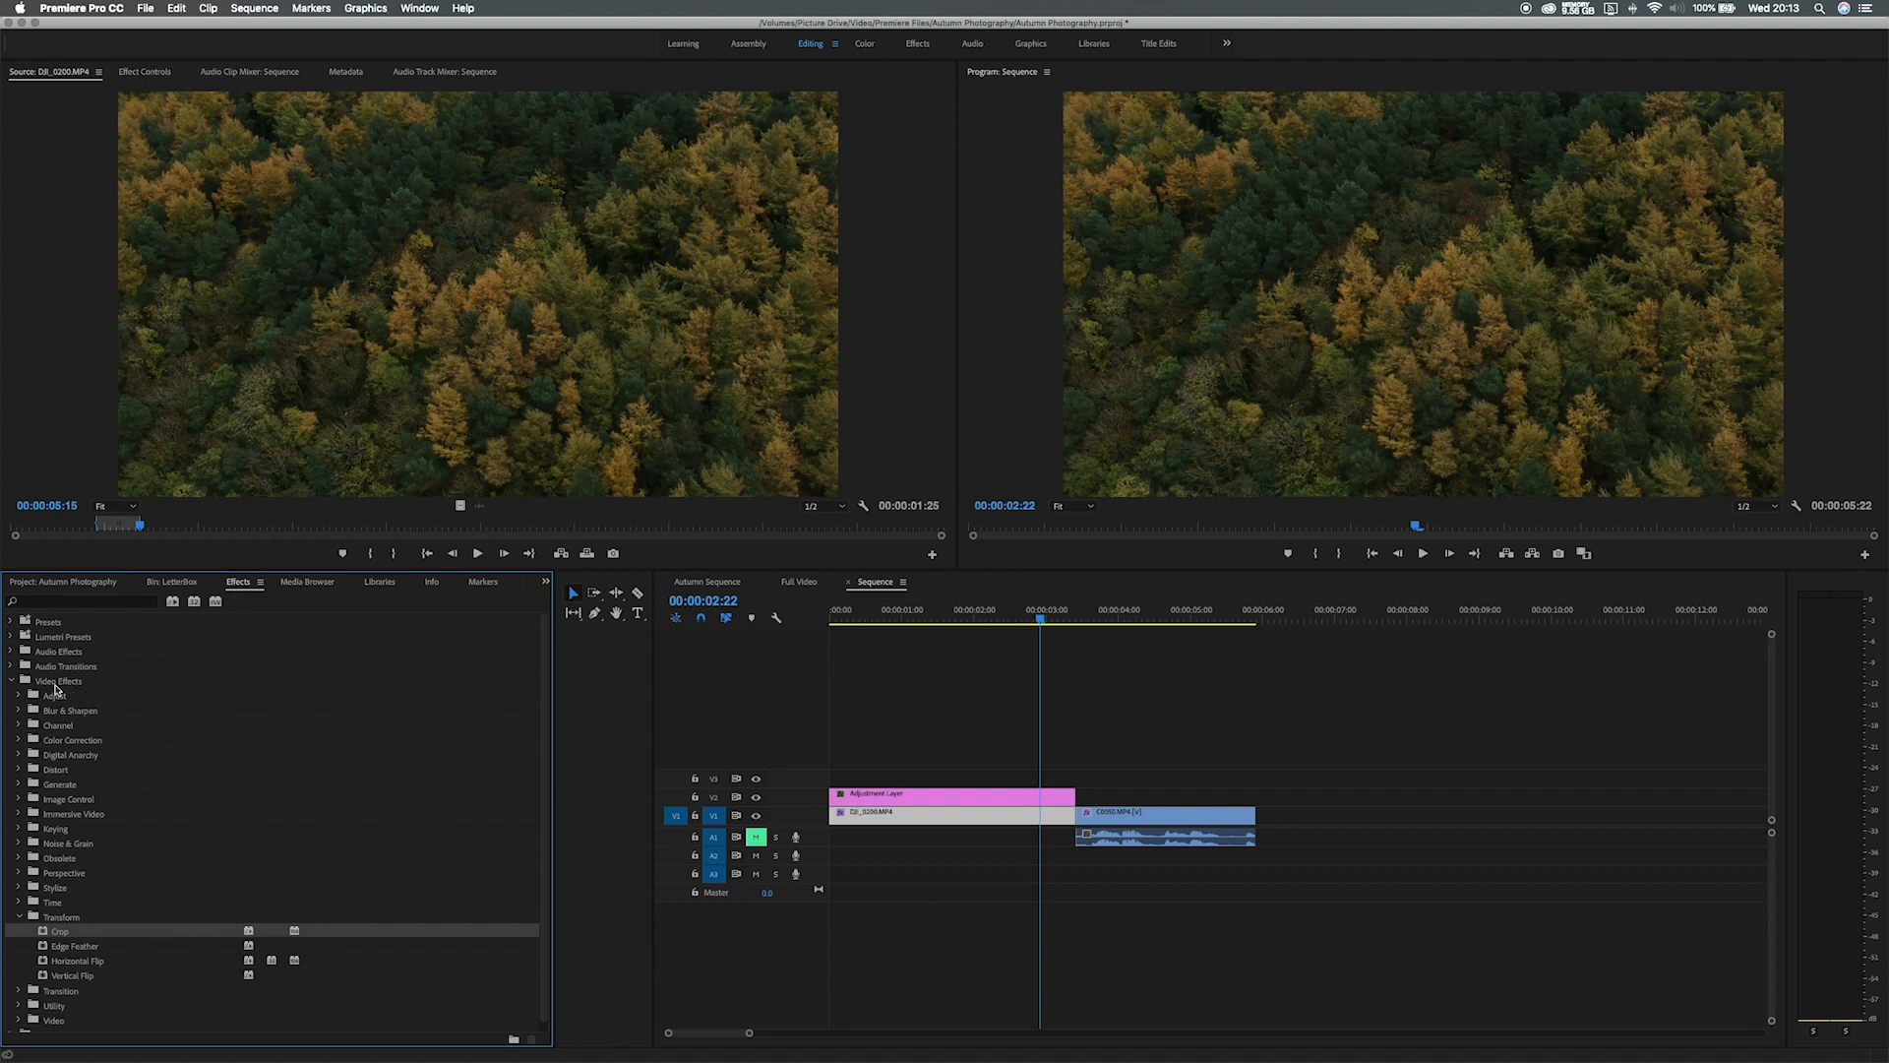
drag(65, 935, 928, 797)
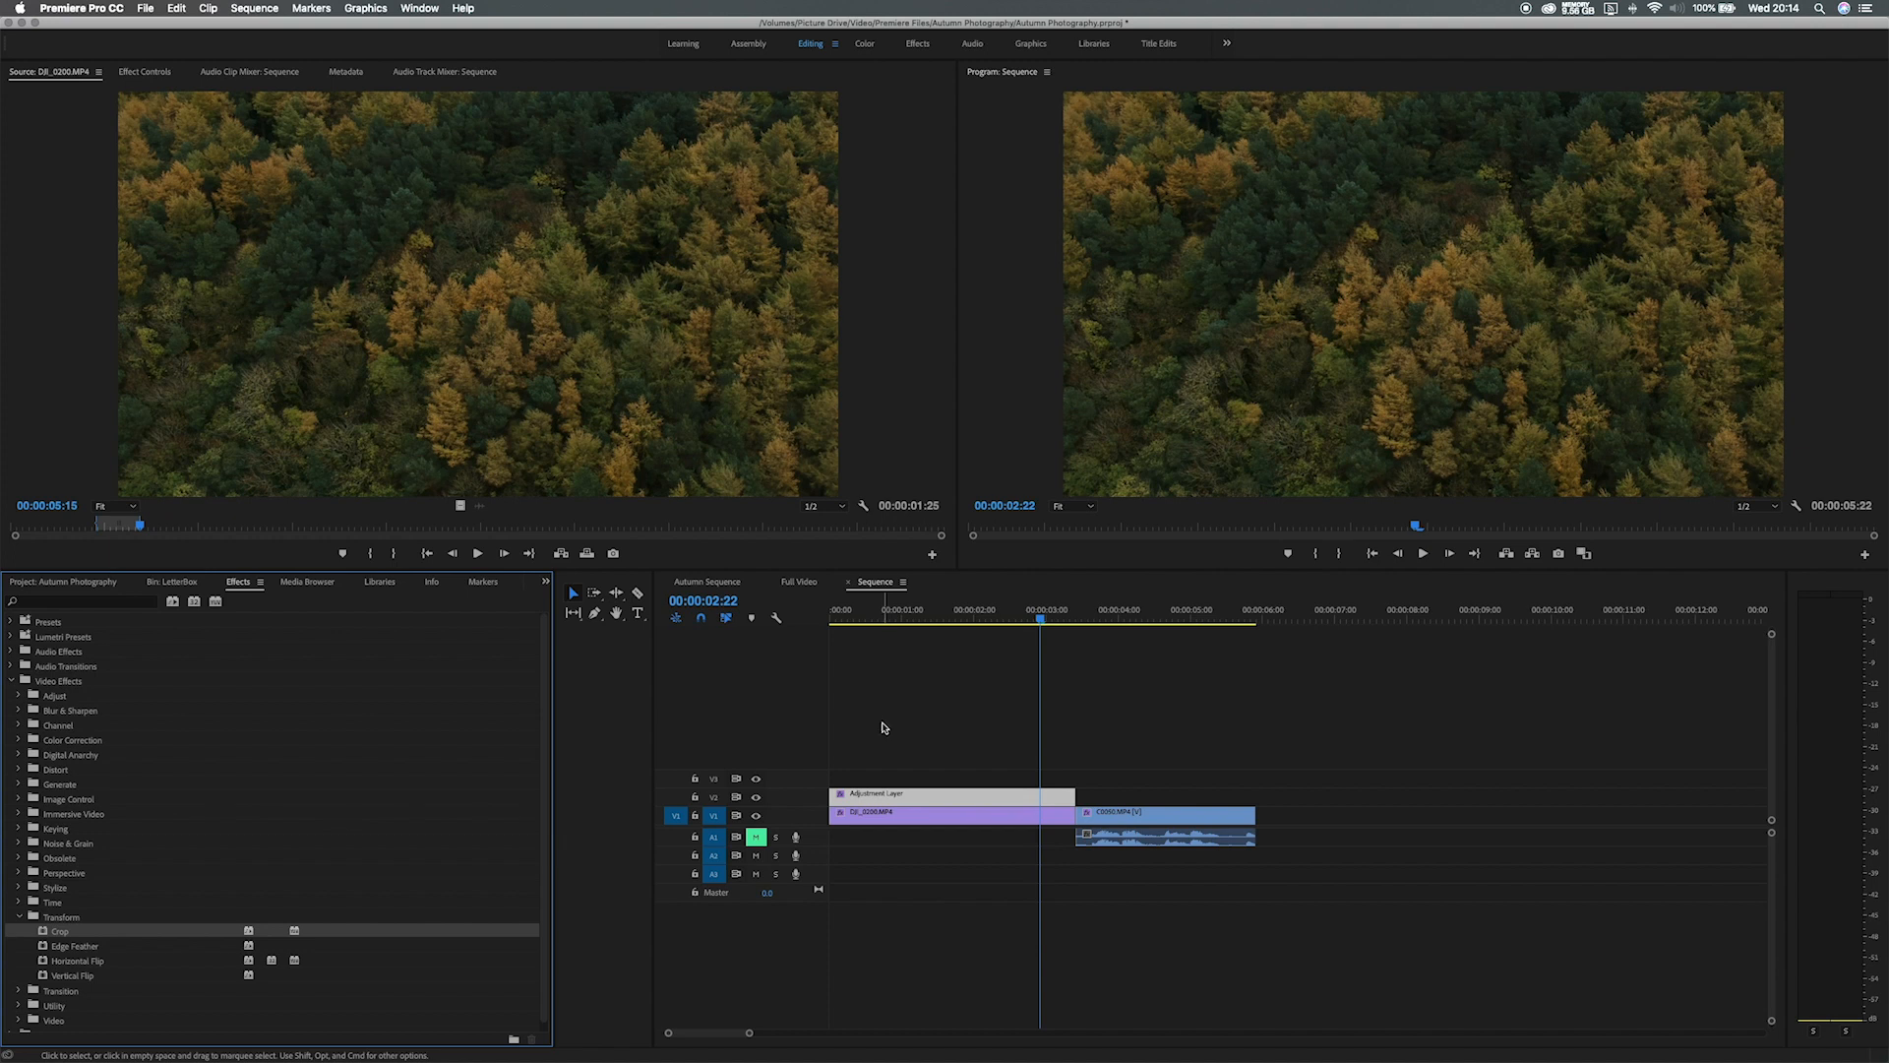
double_click(939, 797)
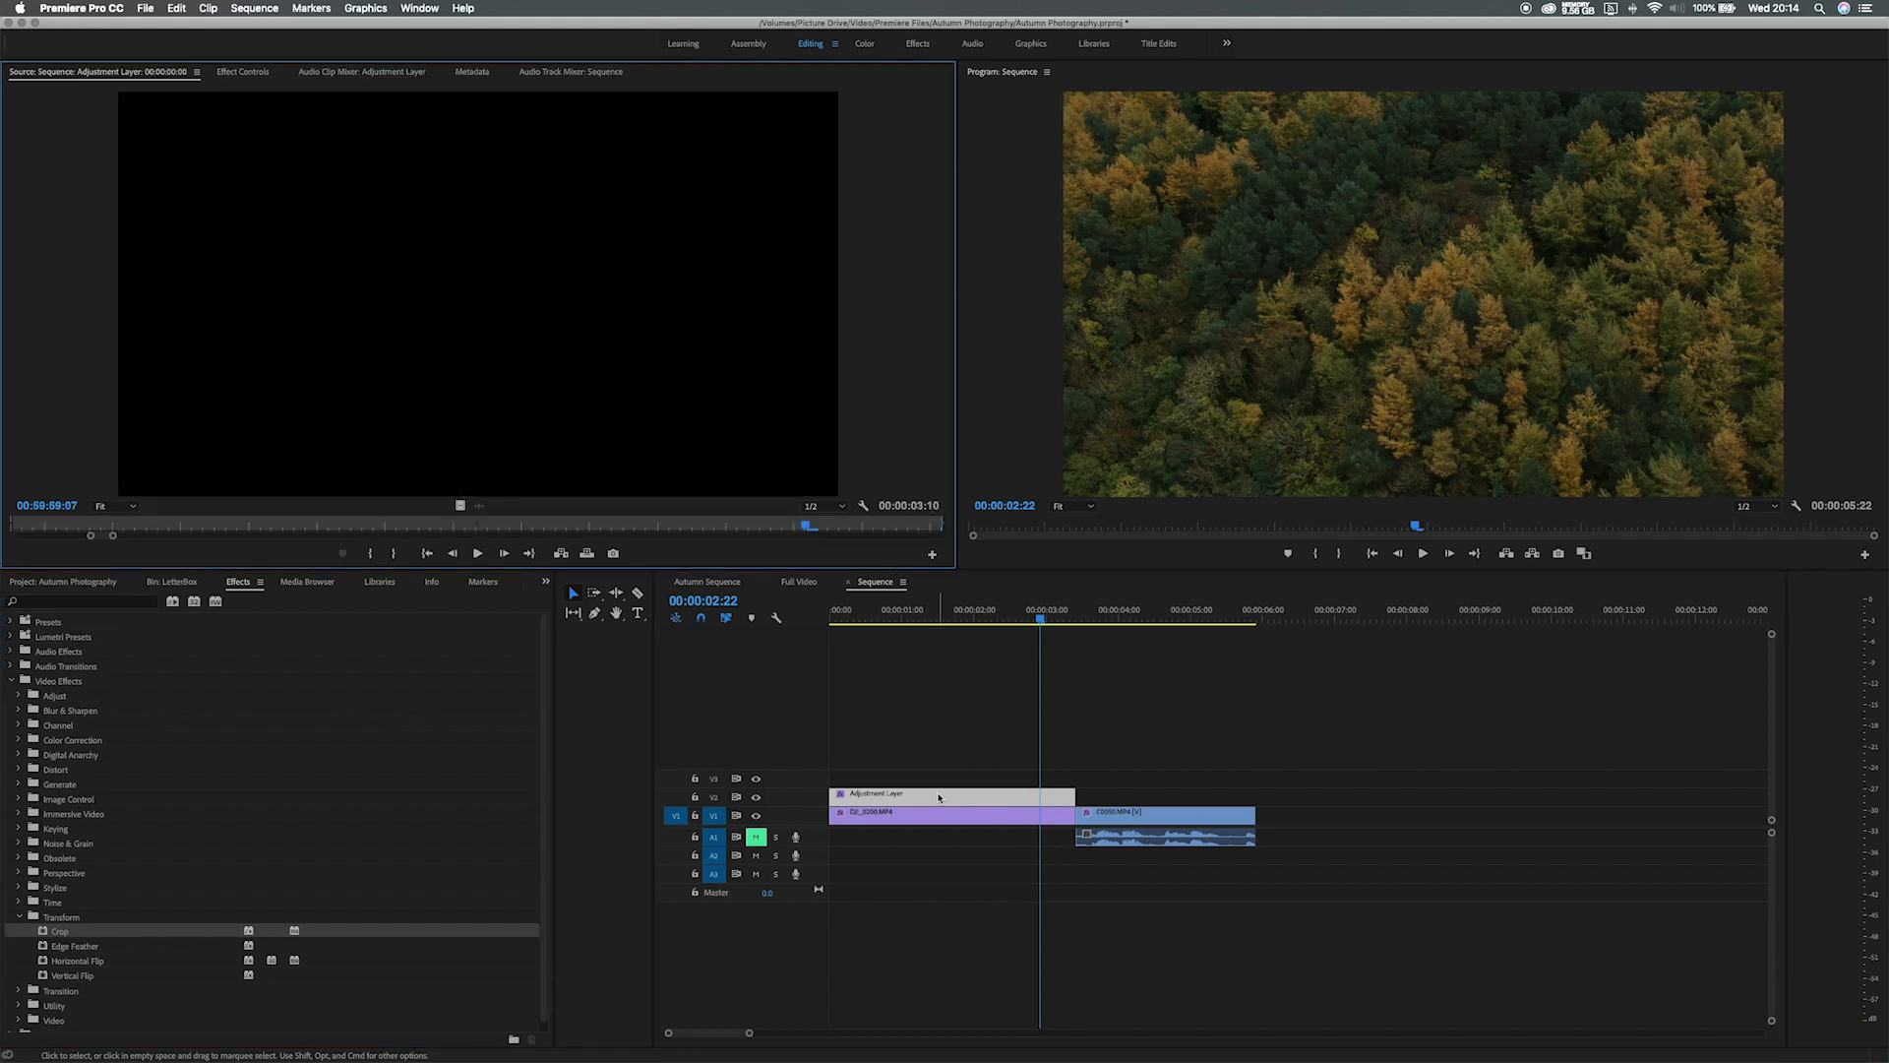
click(246, 73)
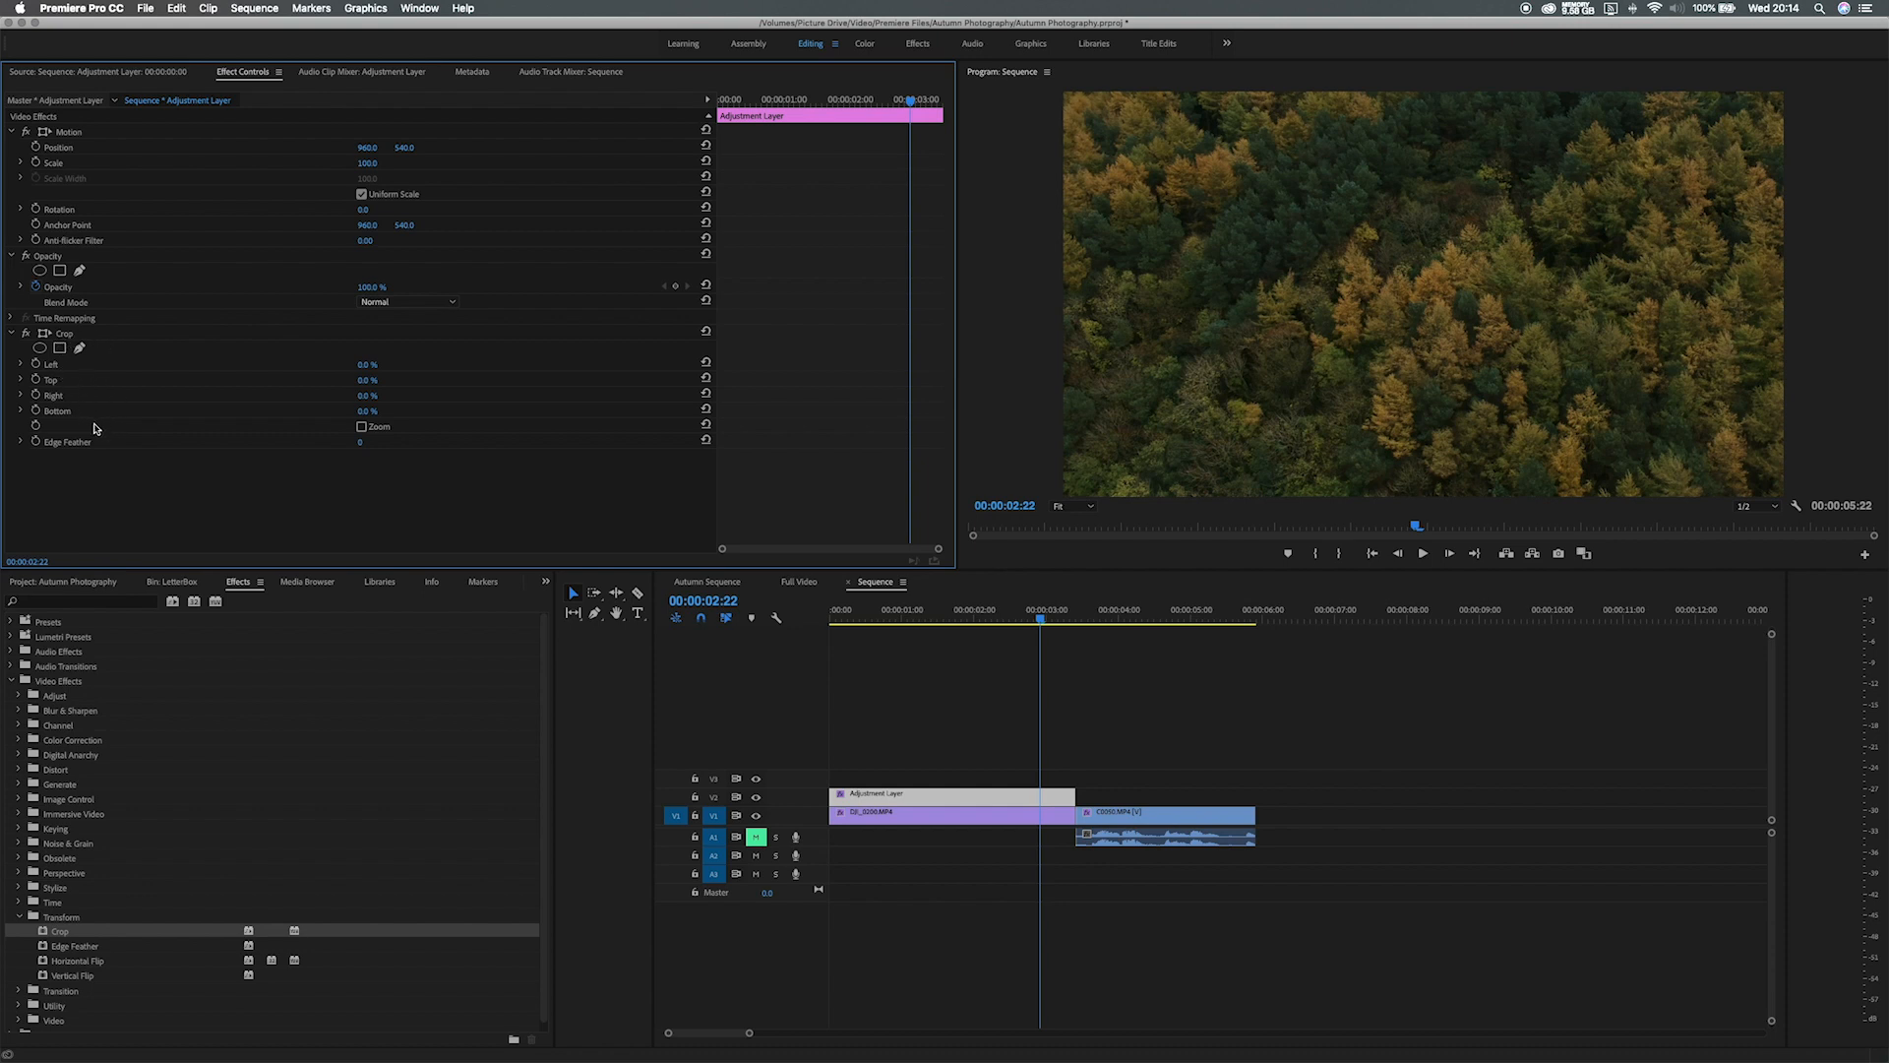
Set the adjustment layer's Crop Top and Crop Bottom to 10%.
click(374, 379)
text(10)
key(Return)
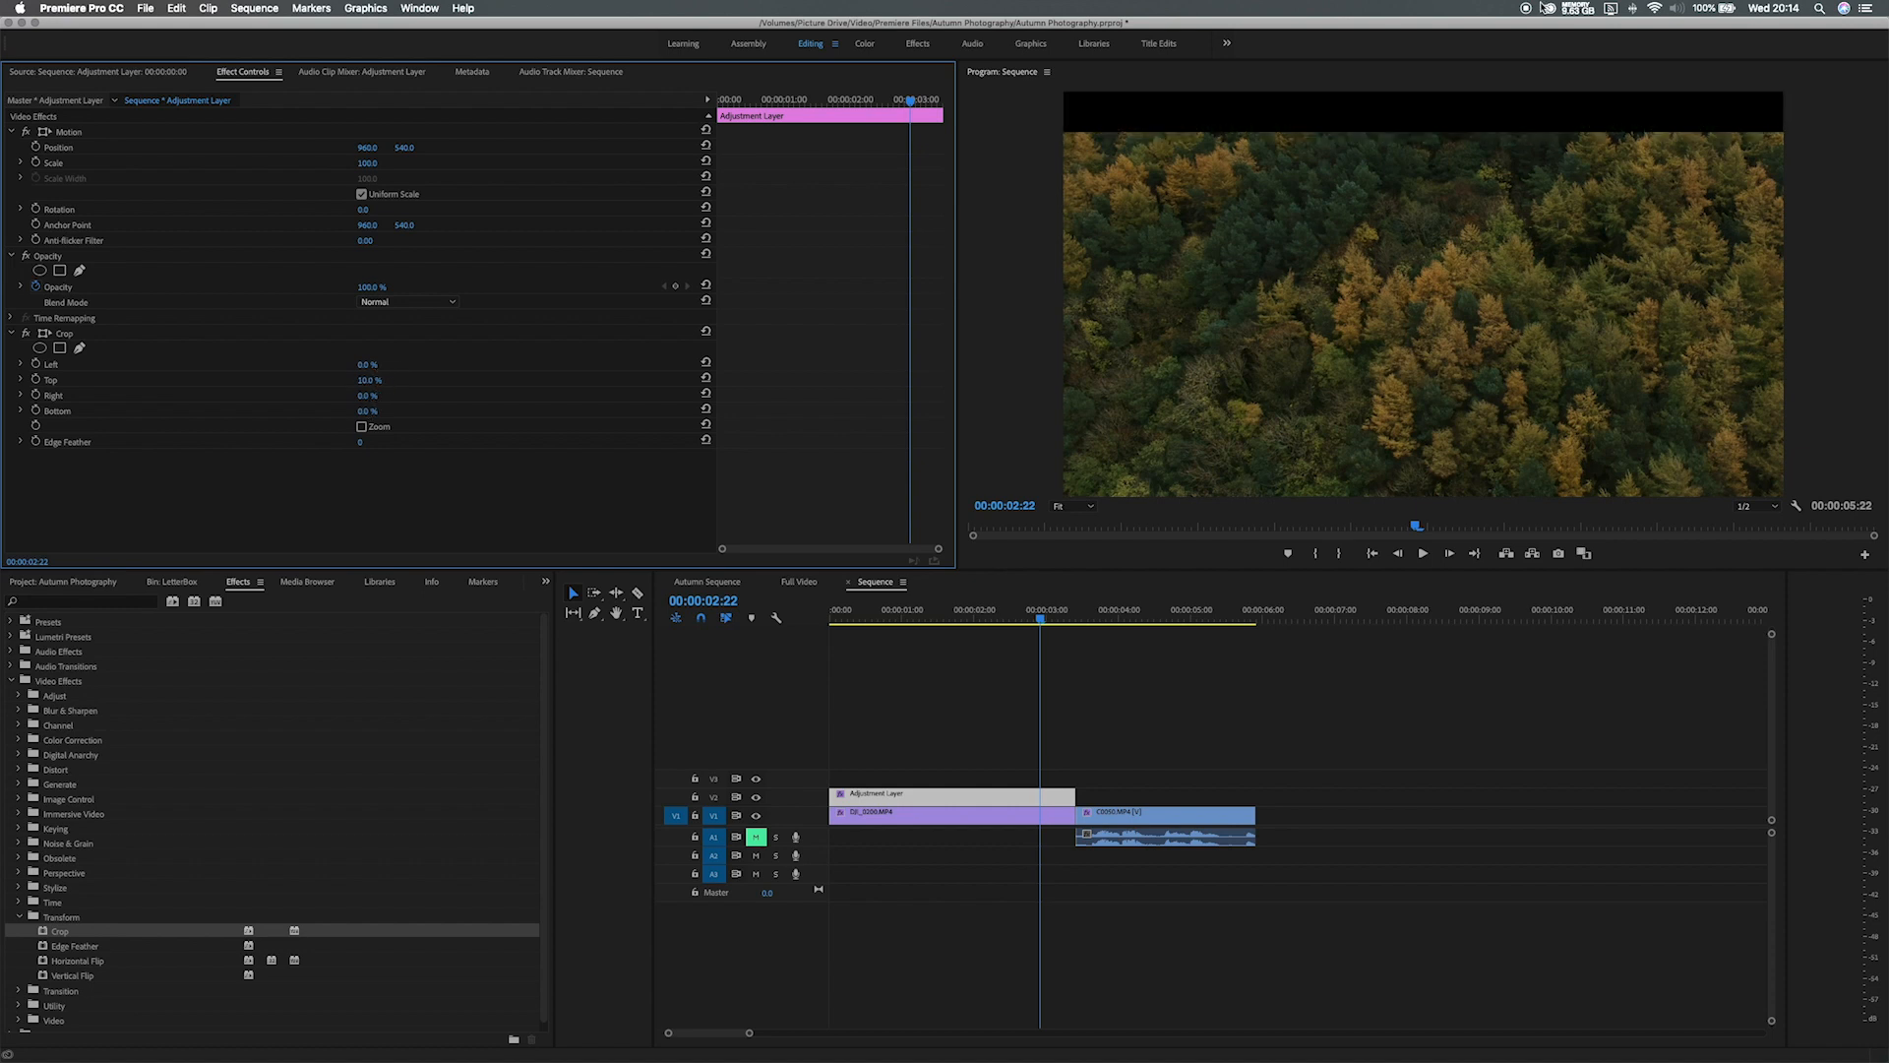
click(371, 410)
text(10)
key(Return)
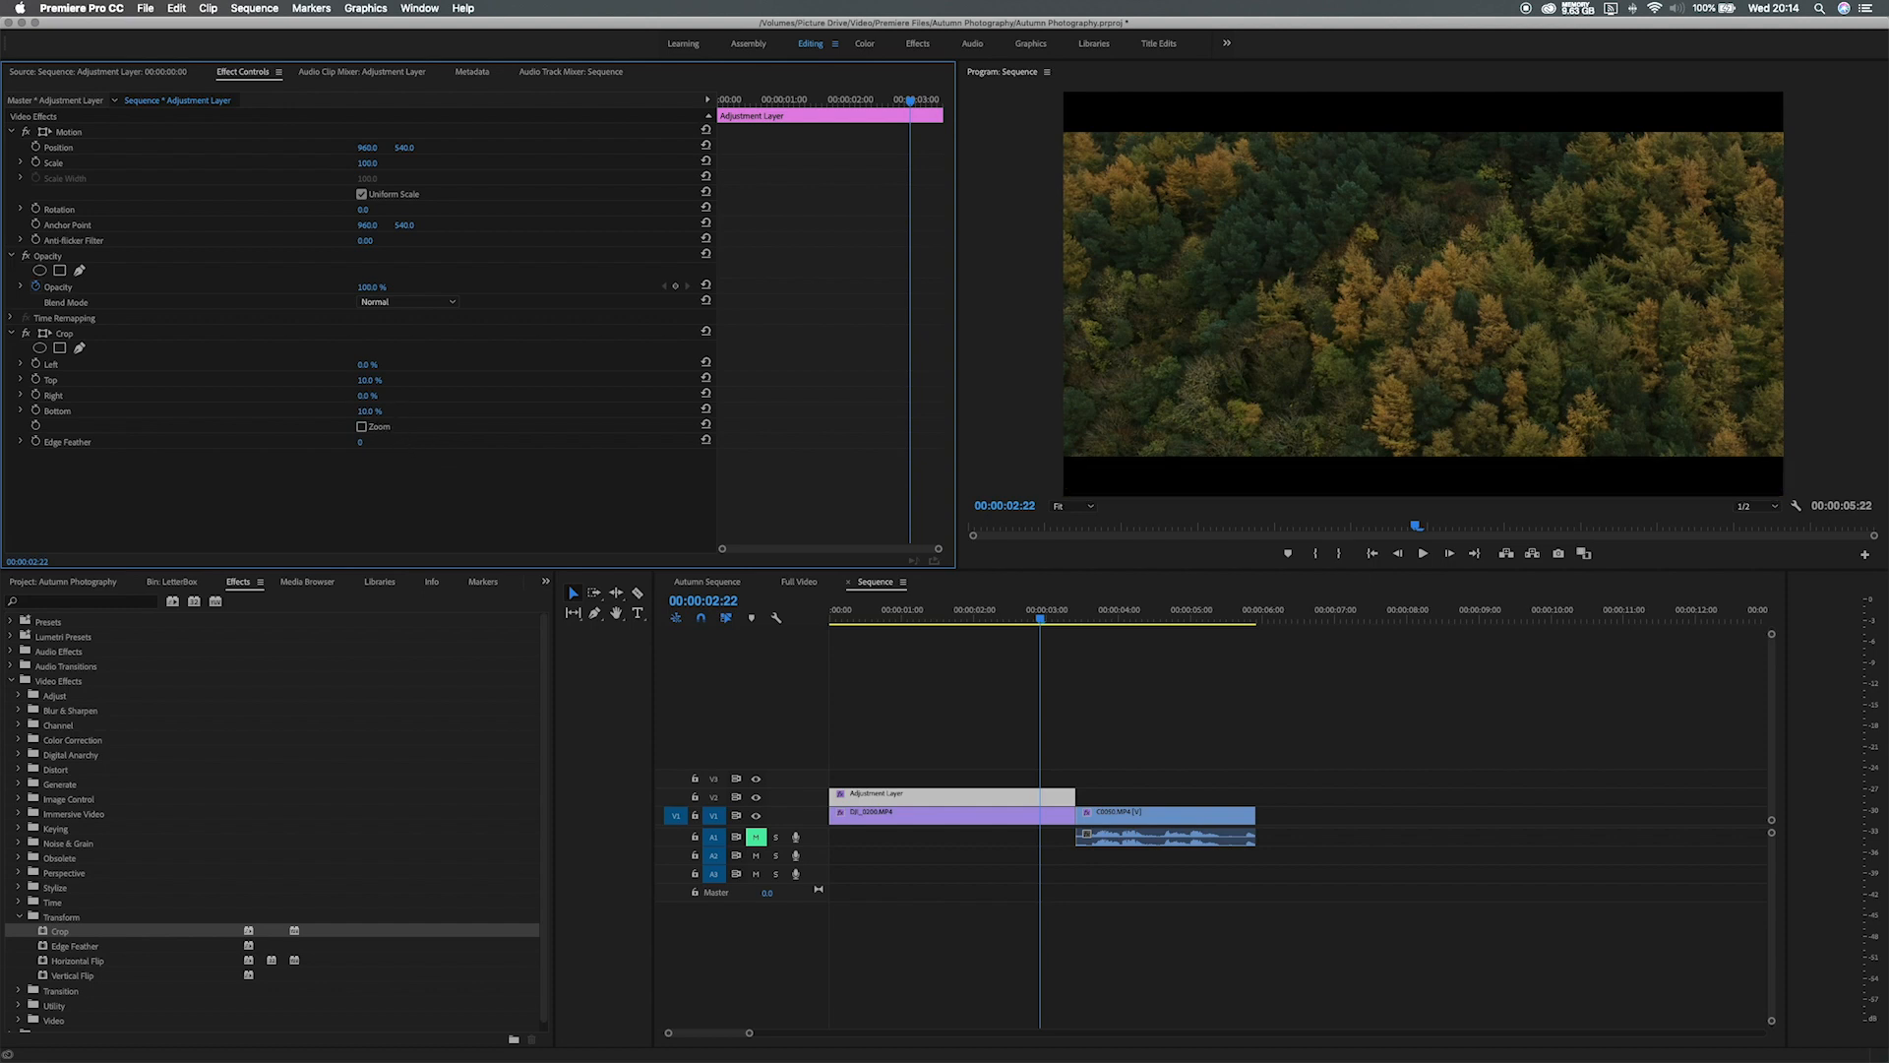
Preview the letterboxed forest shot from 00:00:01:09, playing across the cut to the talking head.
drag(1046, 618, 932, 621)
key(space)
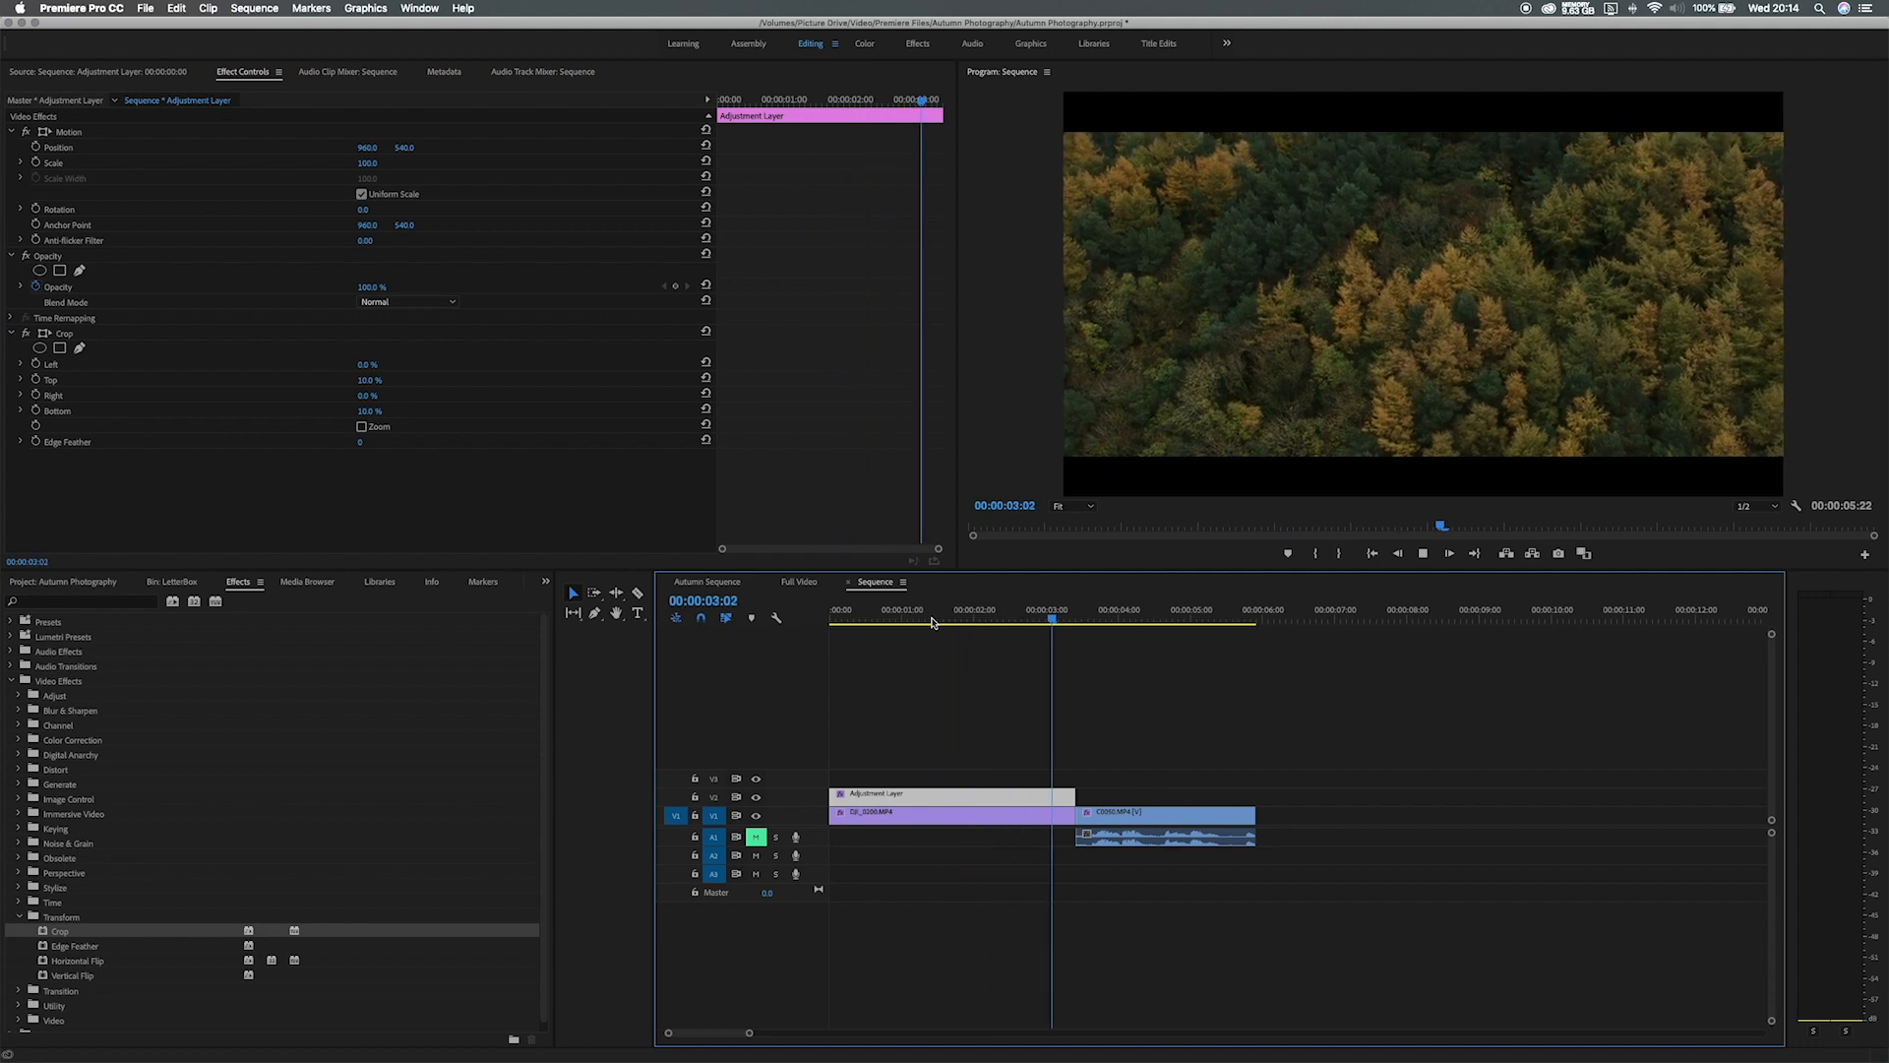
key(space)
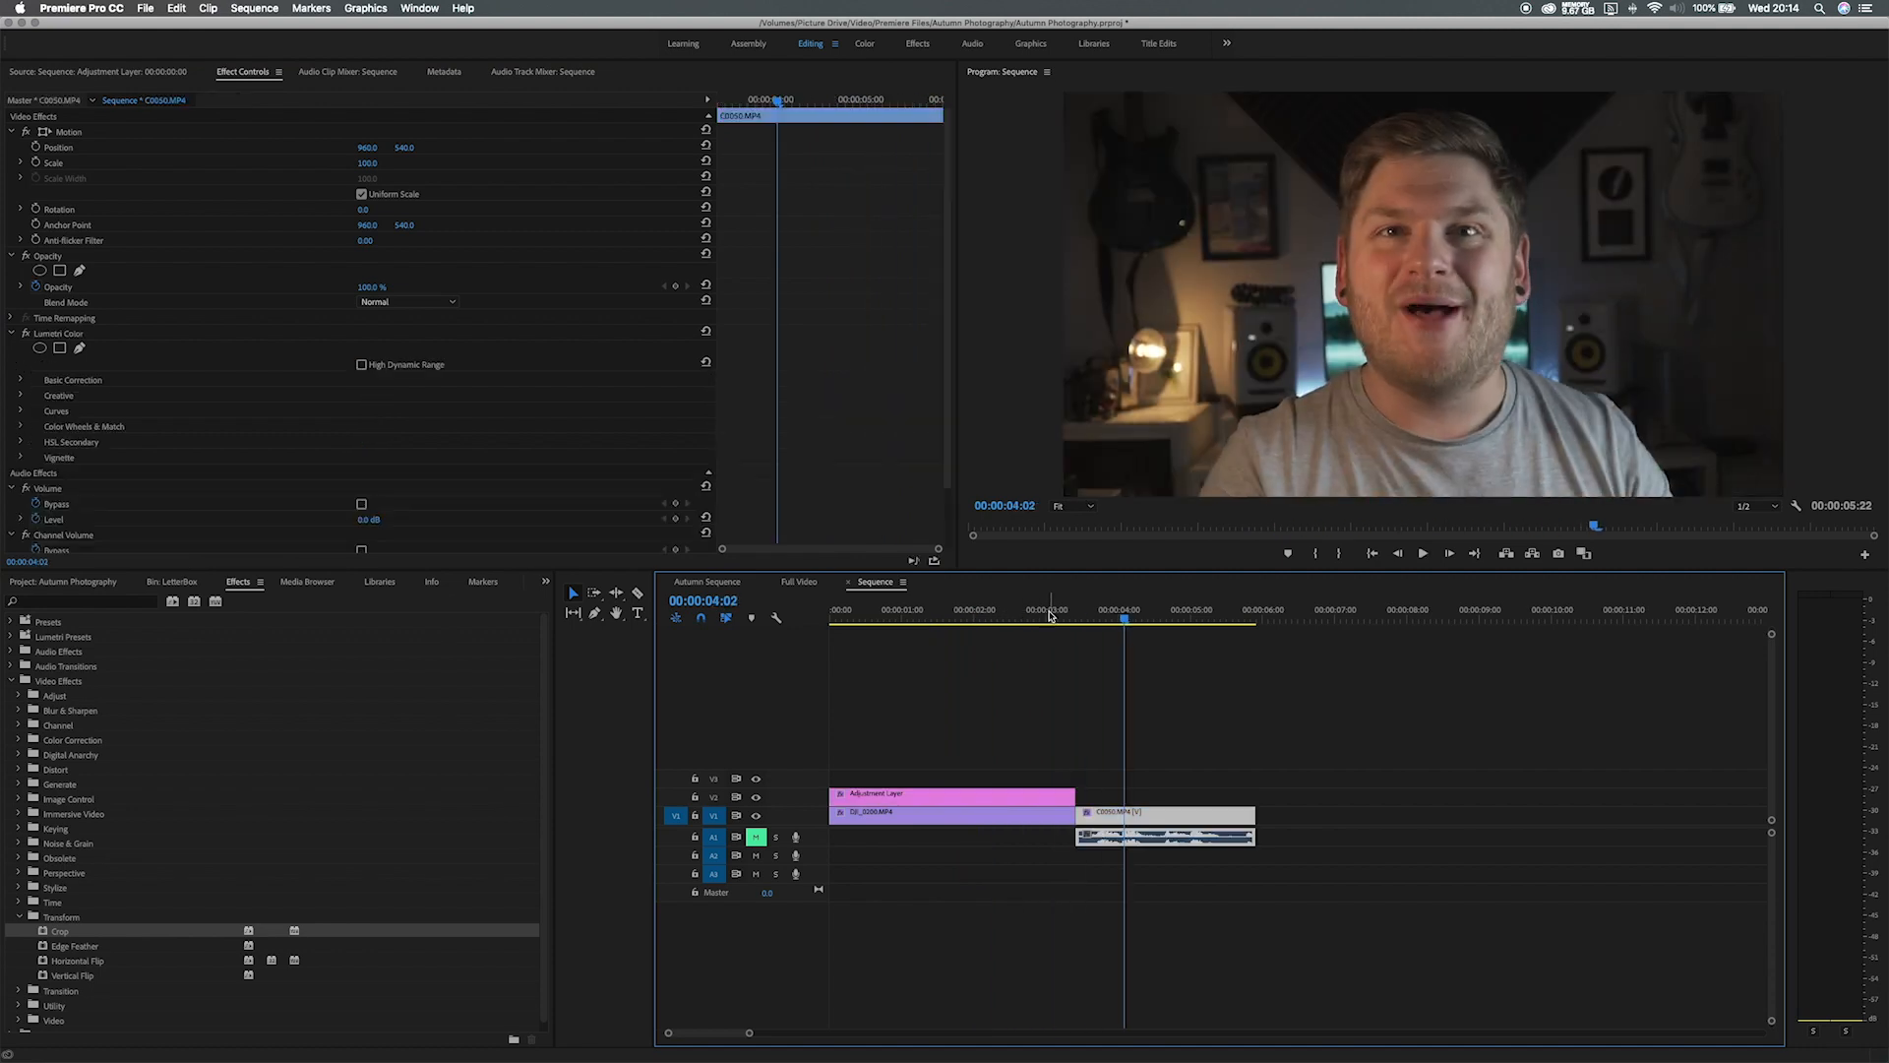
click(1051, 615)
key(space)
mouse_move(1051, 615)
mouse_down()
mouse_move(1096, 617)
mouse_move(1023, 617)
mouse_up()
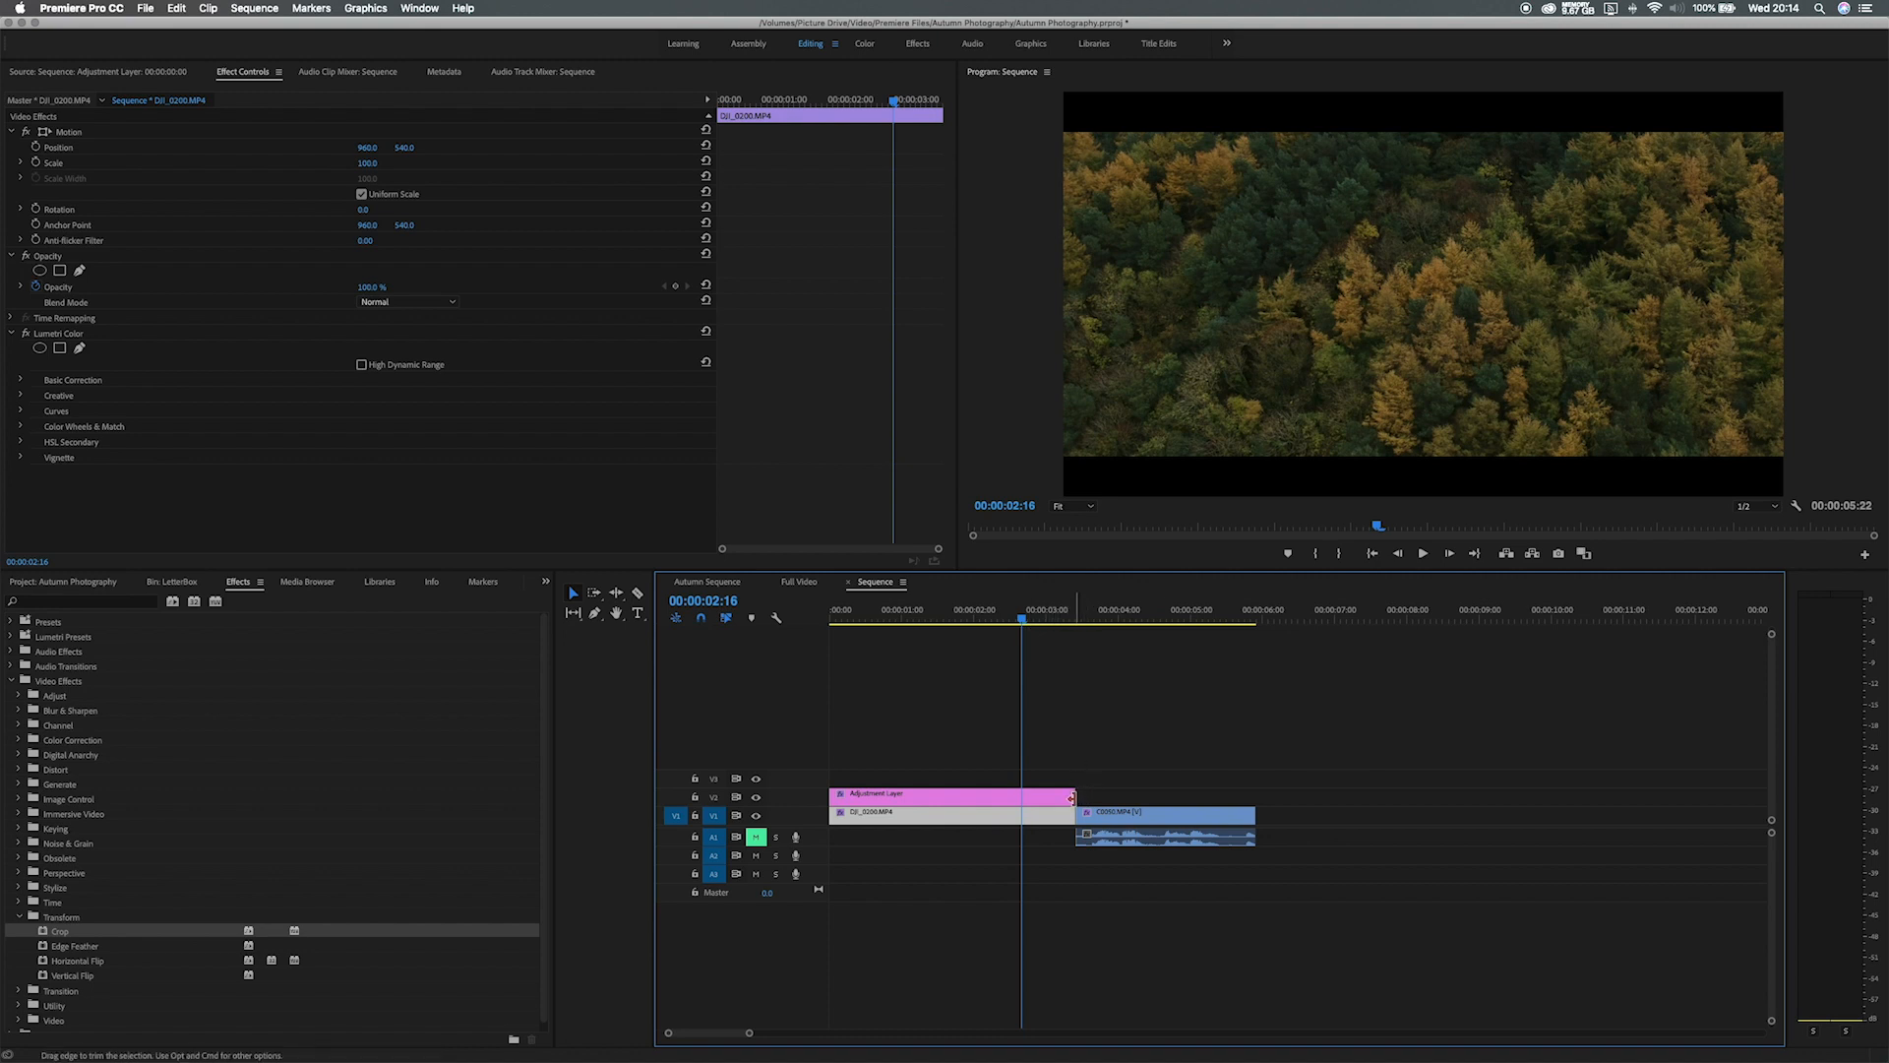
Extend the adjustment layer past the aerial clip into the talking-head clip.
drag(1072, 798, 1142, 798)
drag(1061, 617, 1076, 621)
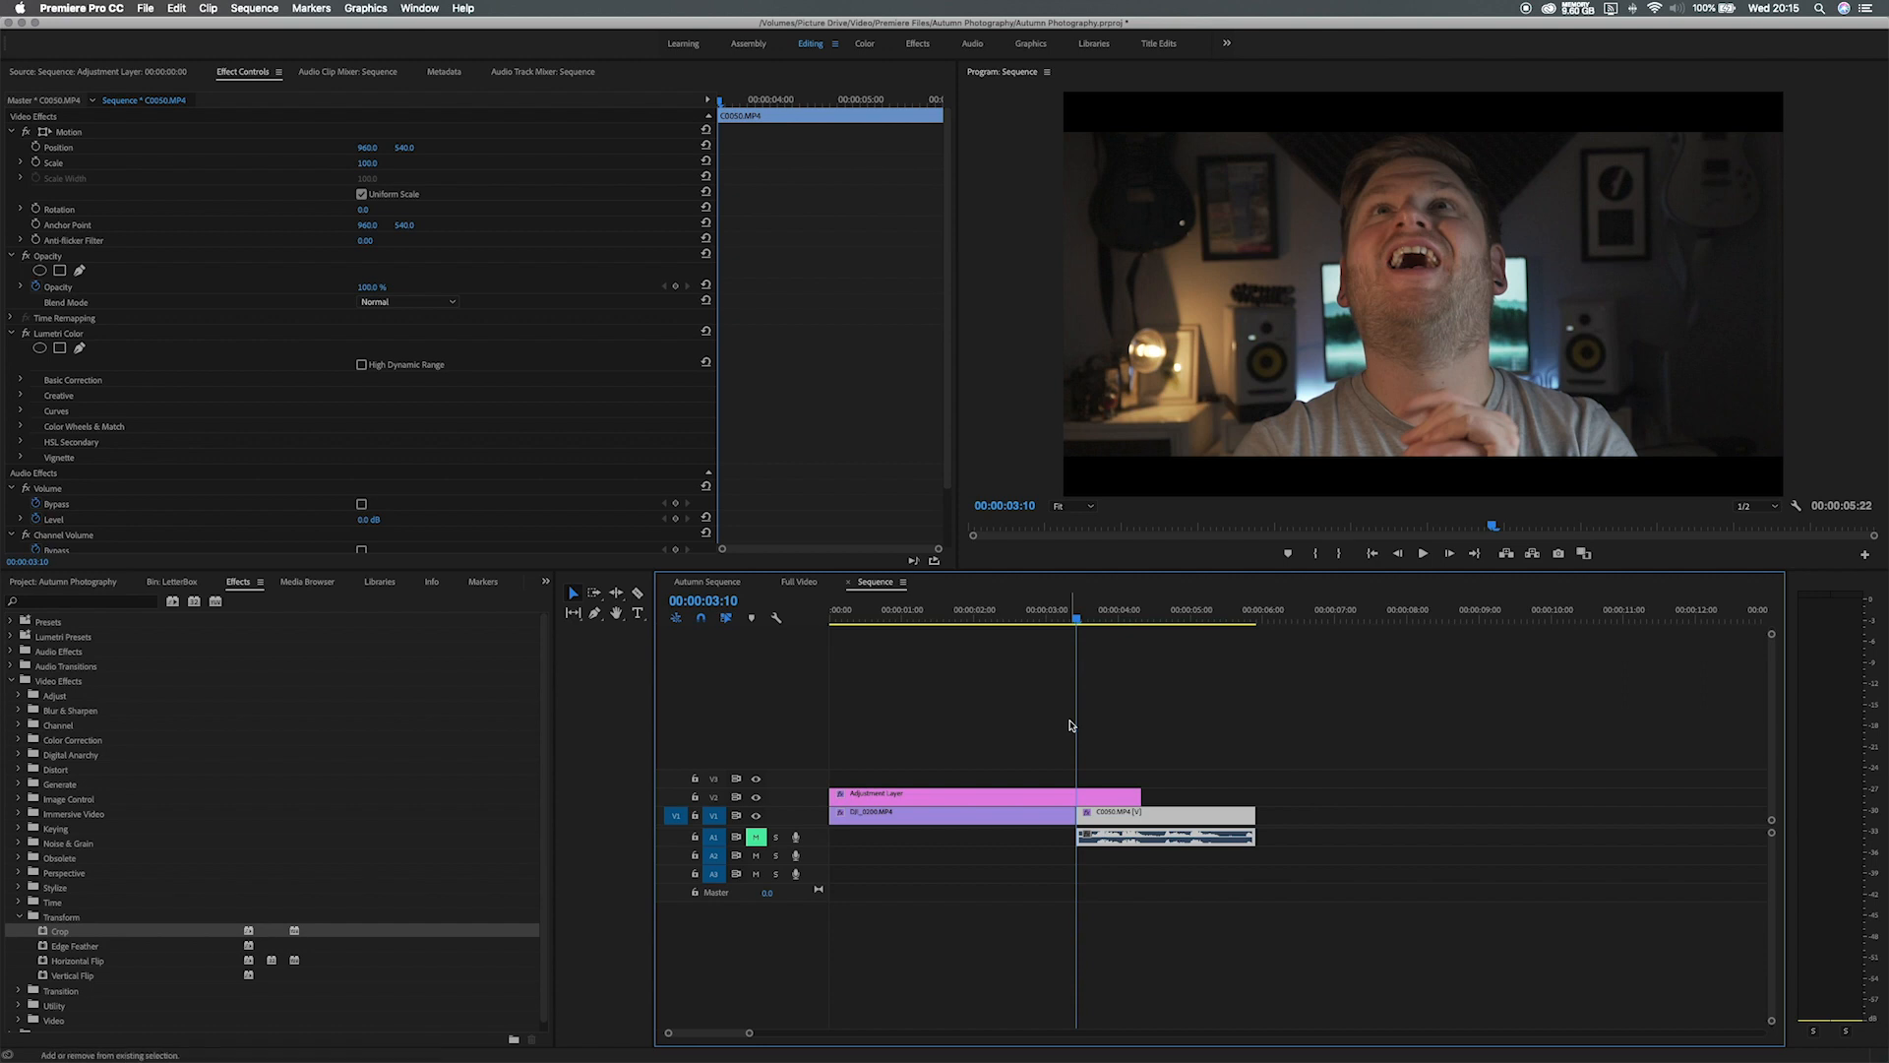
key(space)
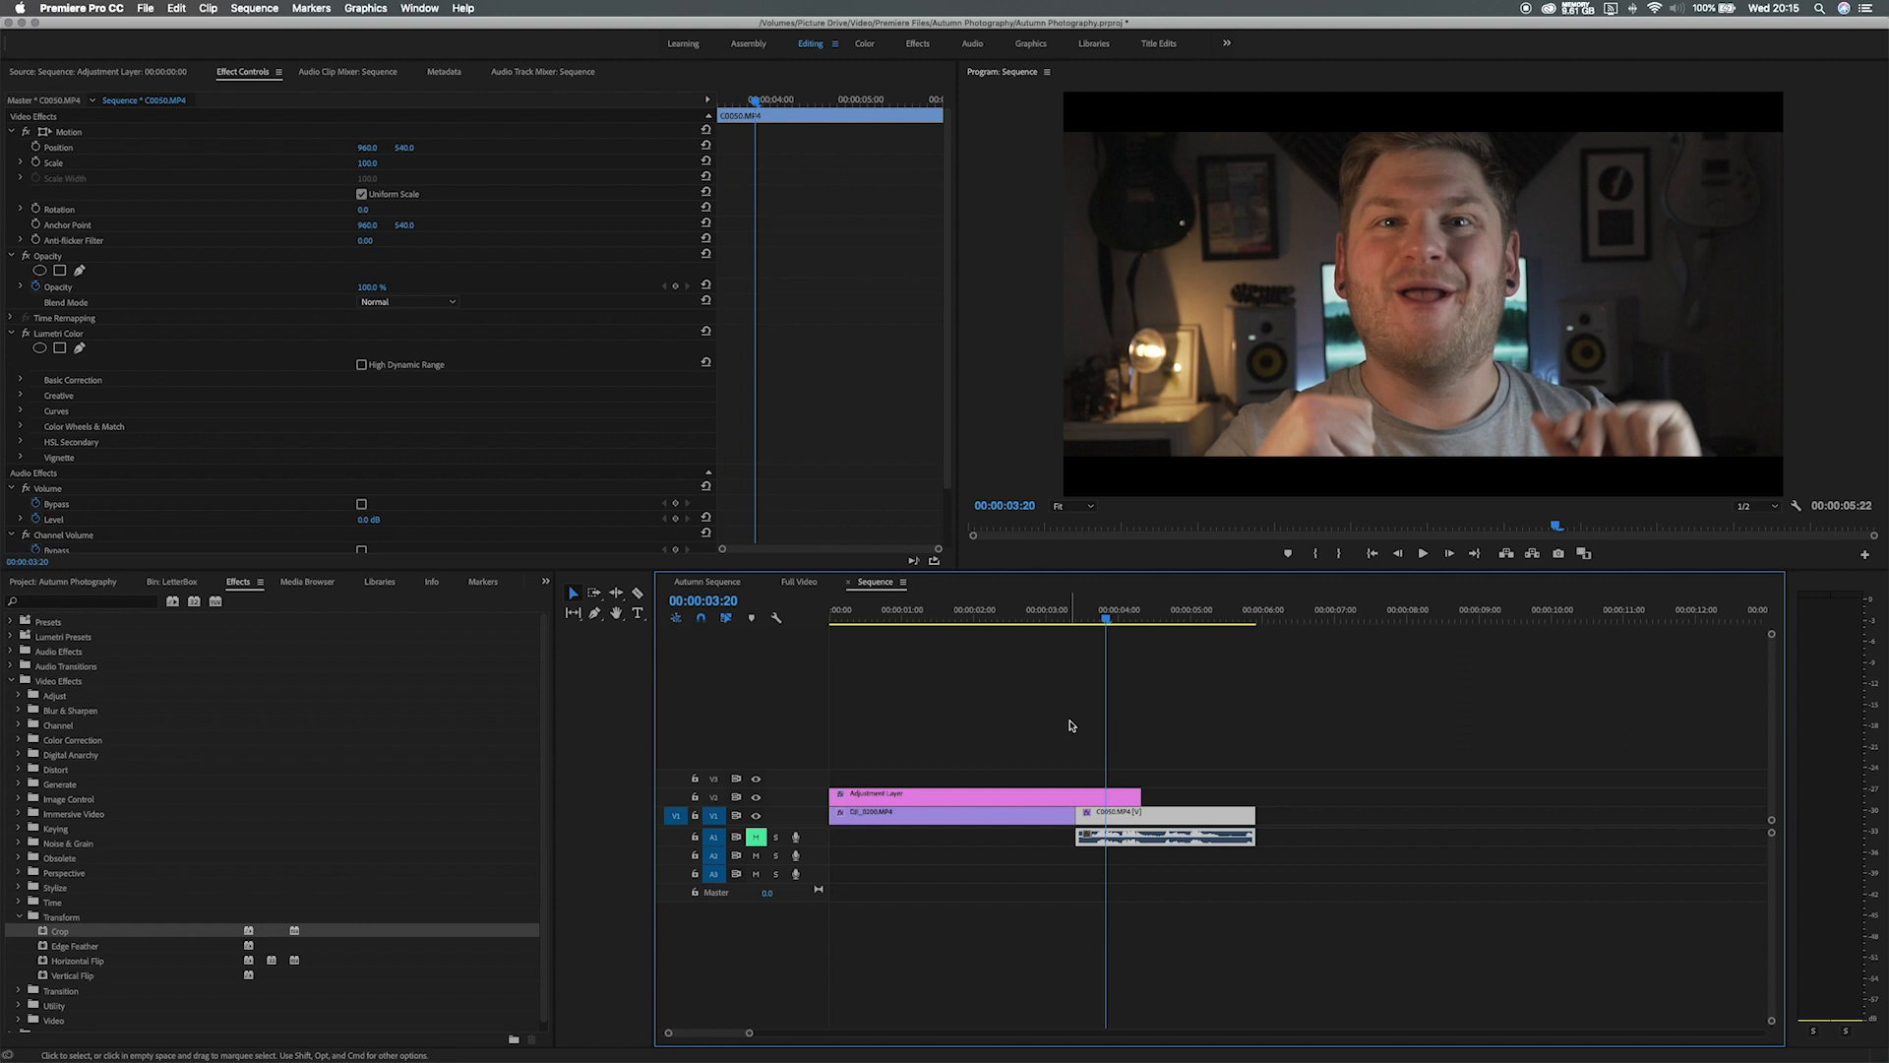
Razor the adjustment layer at 00:00:03:20, delete the piece after it, and return to 00:00:03:00.
click(639, 596)
click(1110, 796)
key(v)
click(1125, 802)
key(Delete)
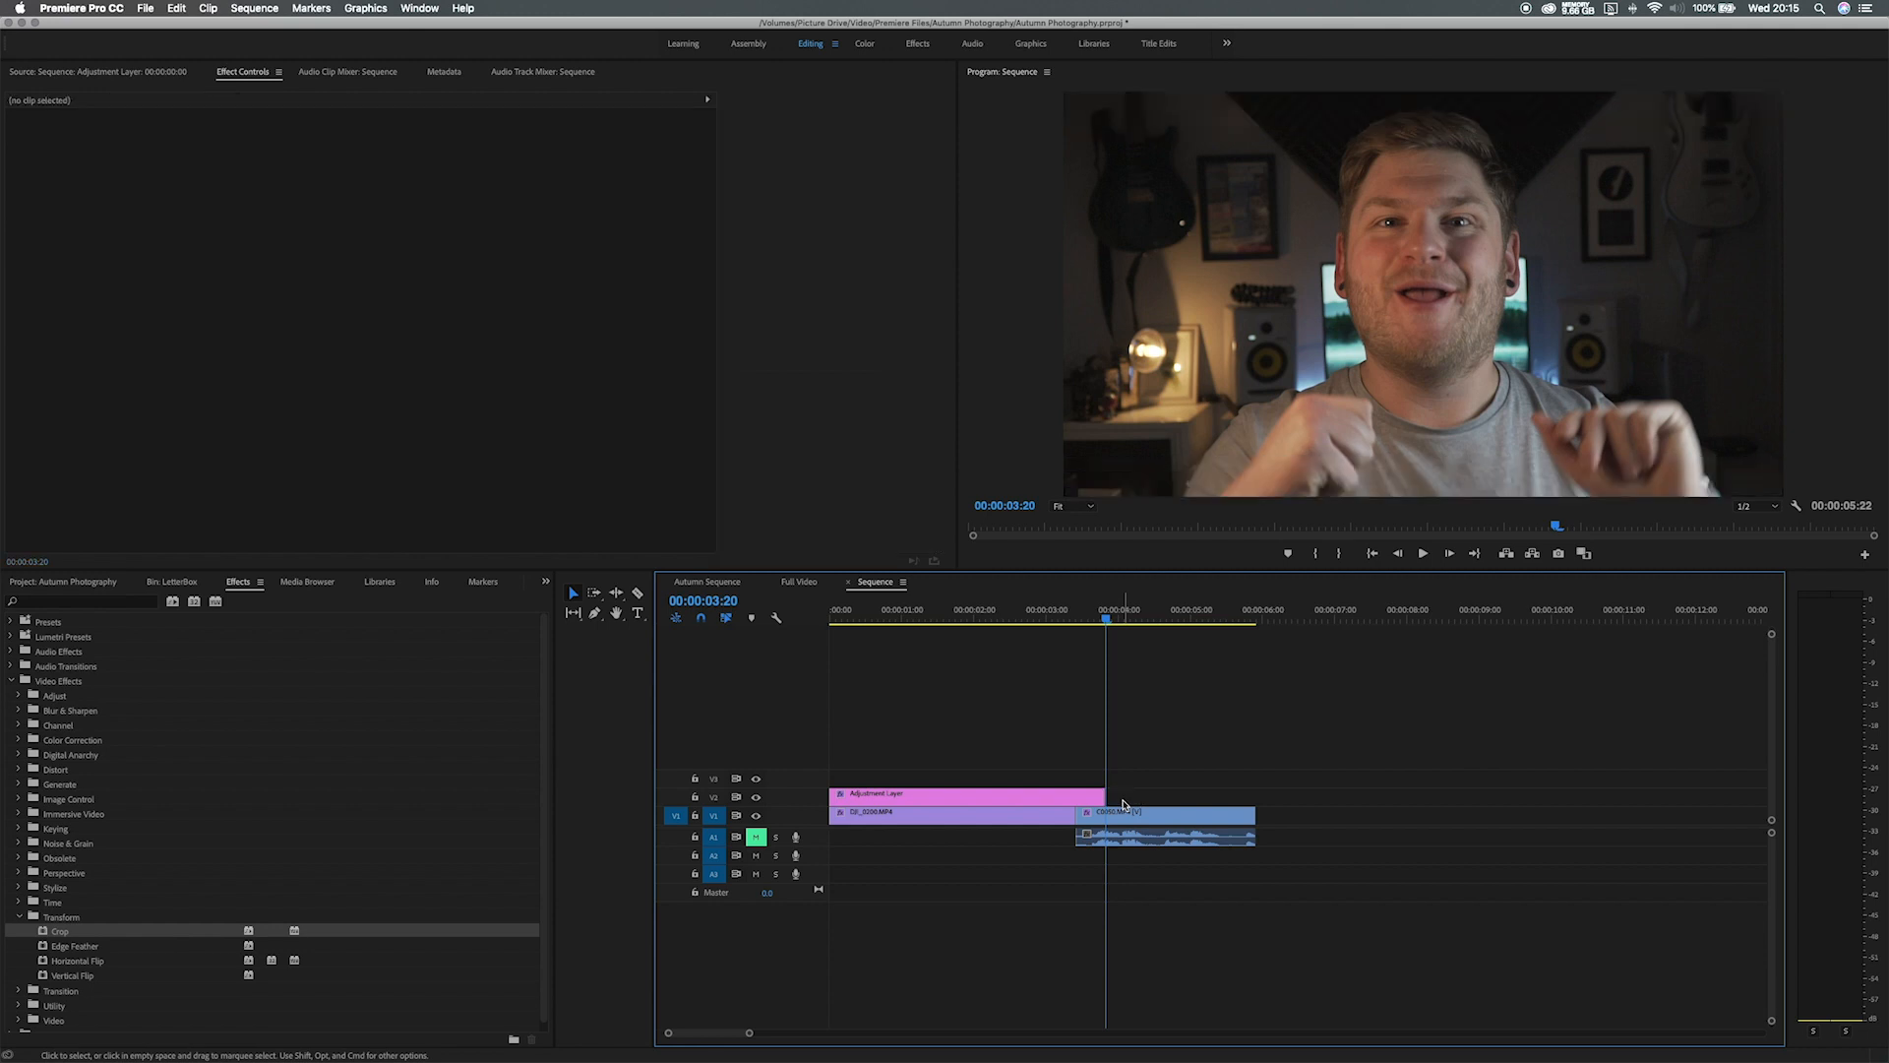
key(Up)
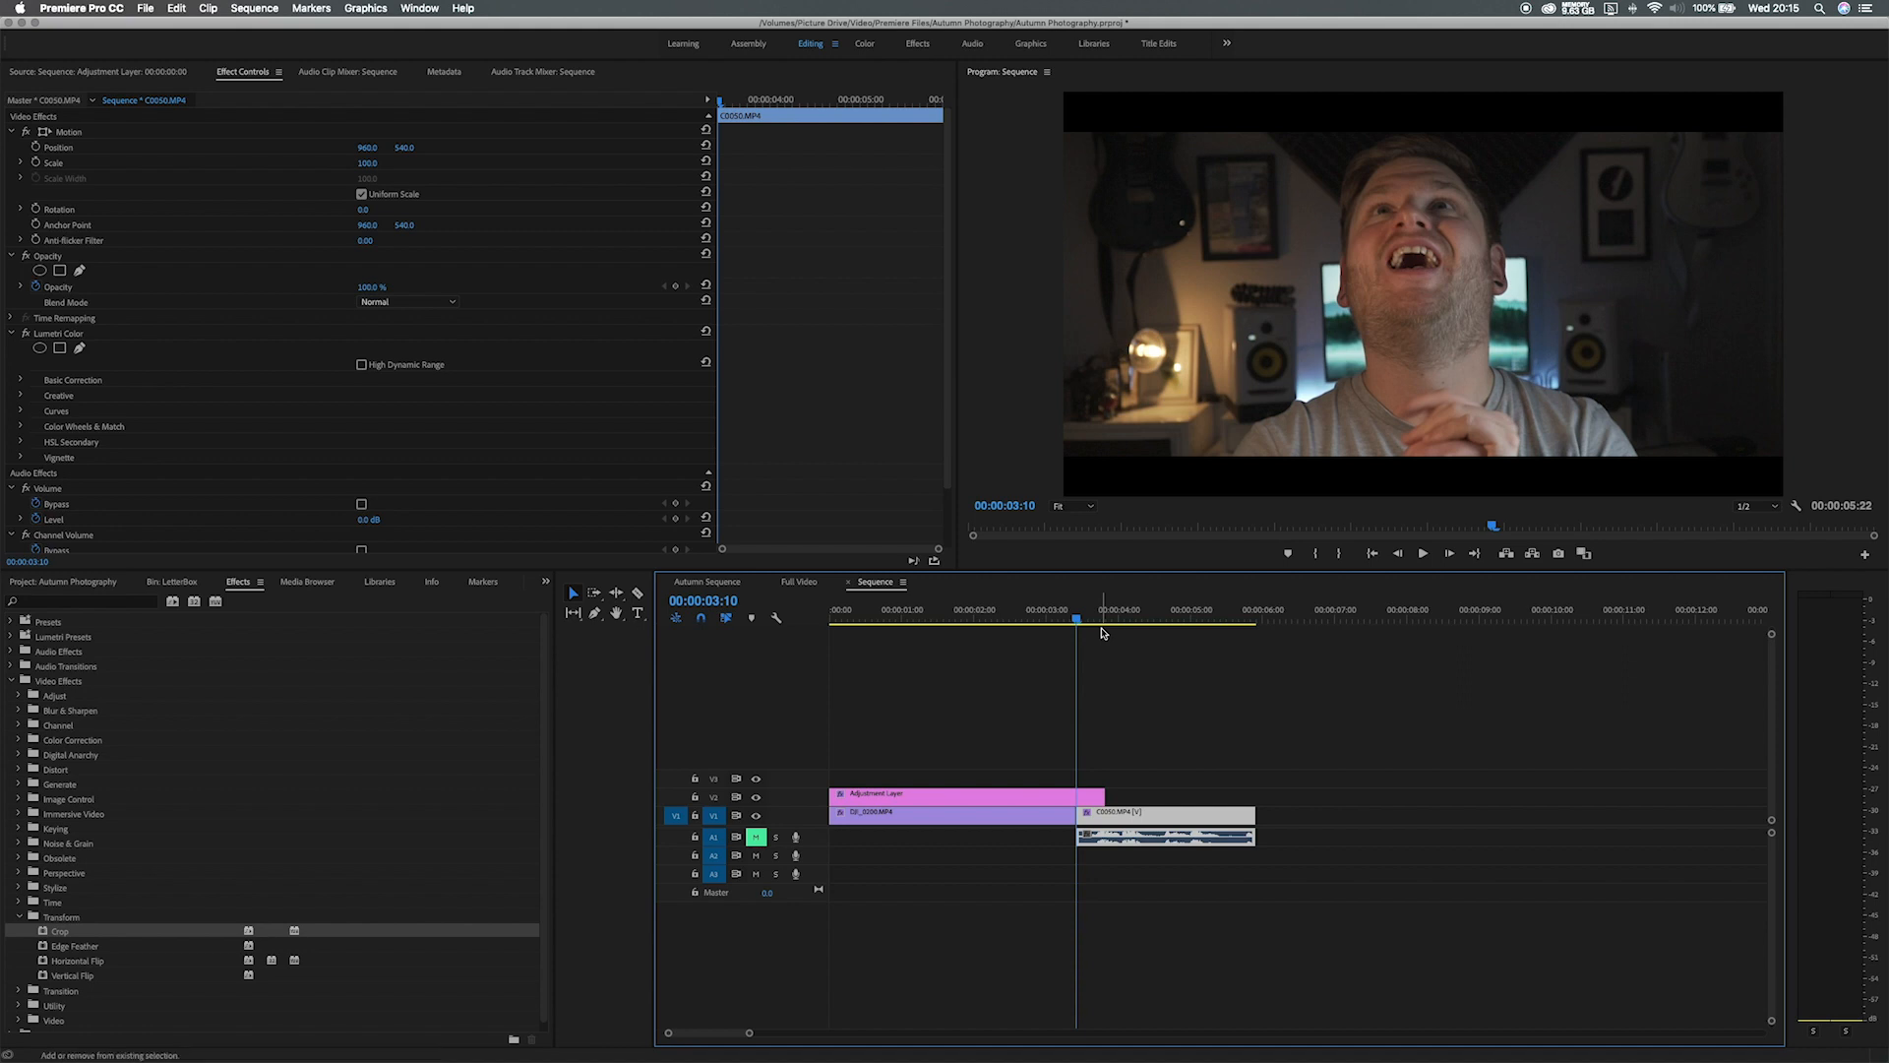
key(shift+Left)
key(shift+Left)
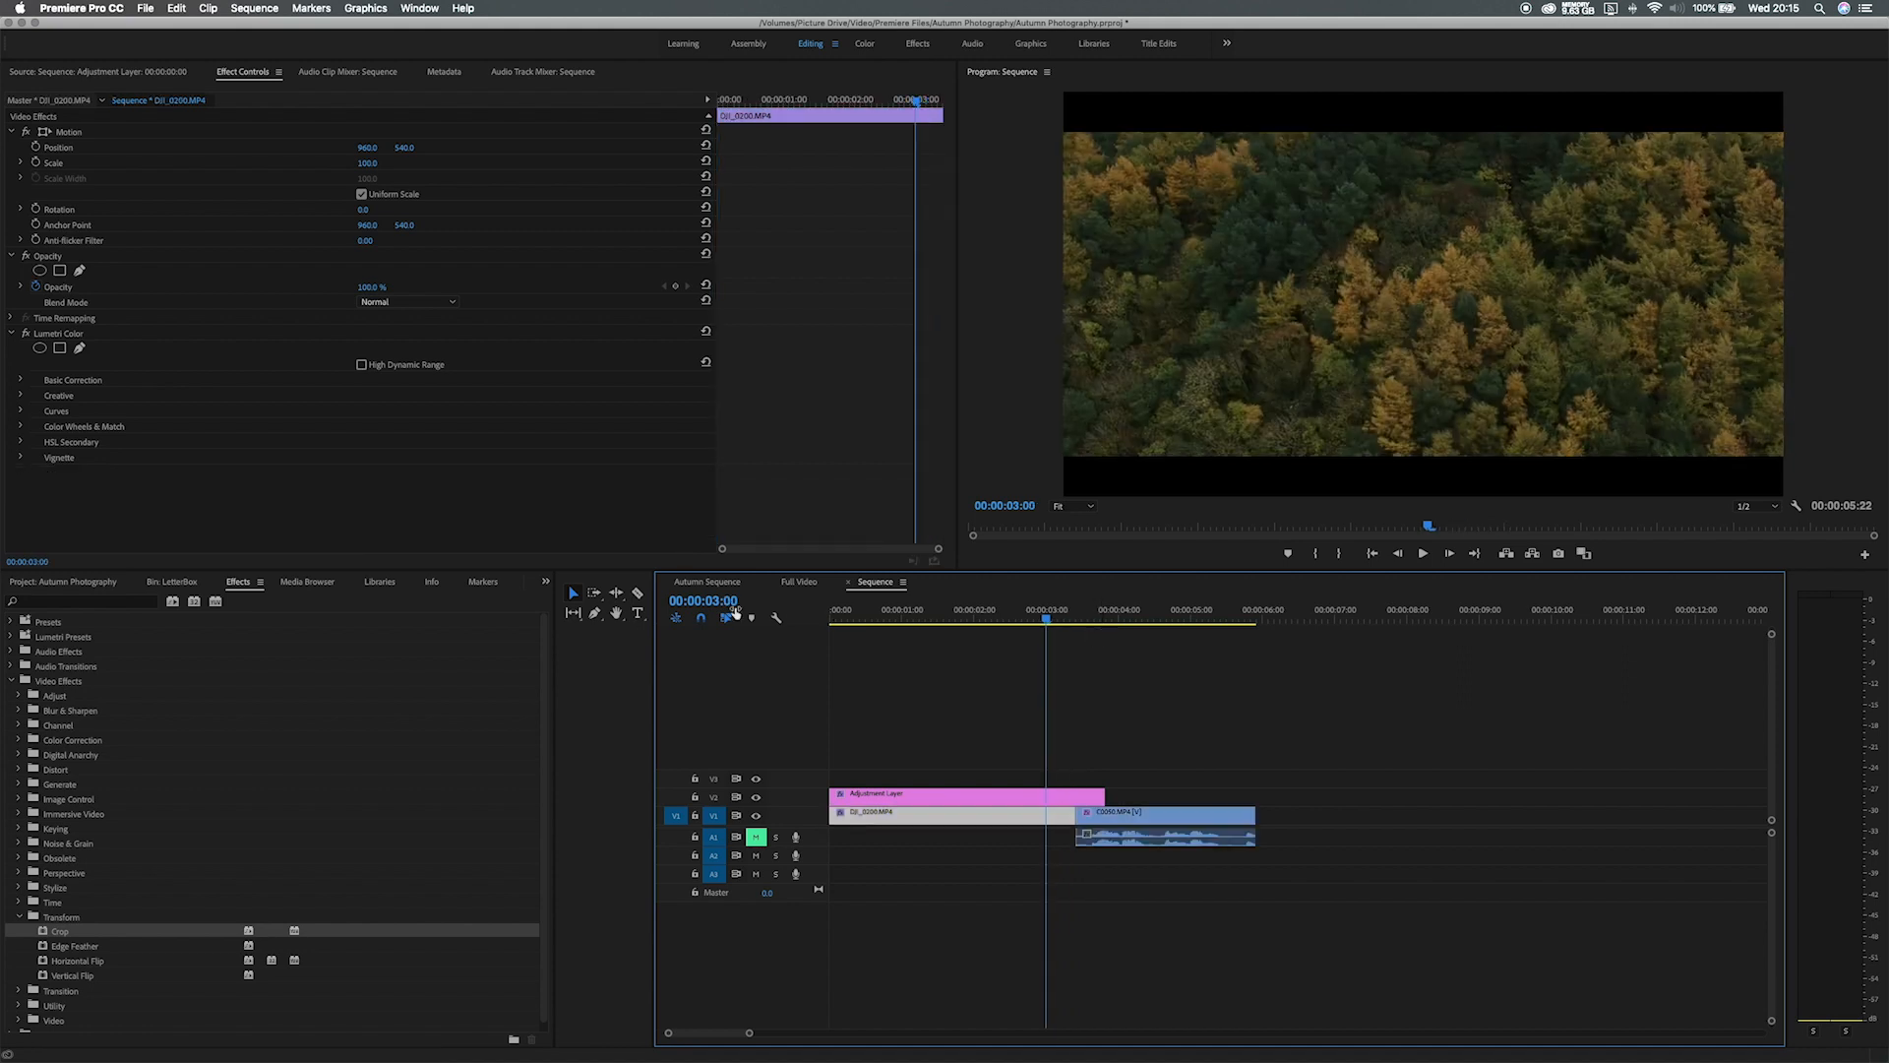
Split the adjustment layer at 00:00:03:00.
click(638, 592)
click(1051, 794)
key(v)
mouse_move(1046, 618)
mouse_down()
mouse_move(1122, 624)
mouse_move(1081, 624)
mouse_up()
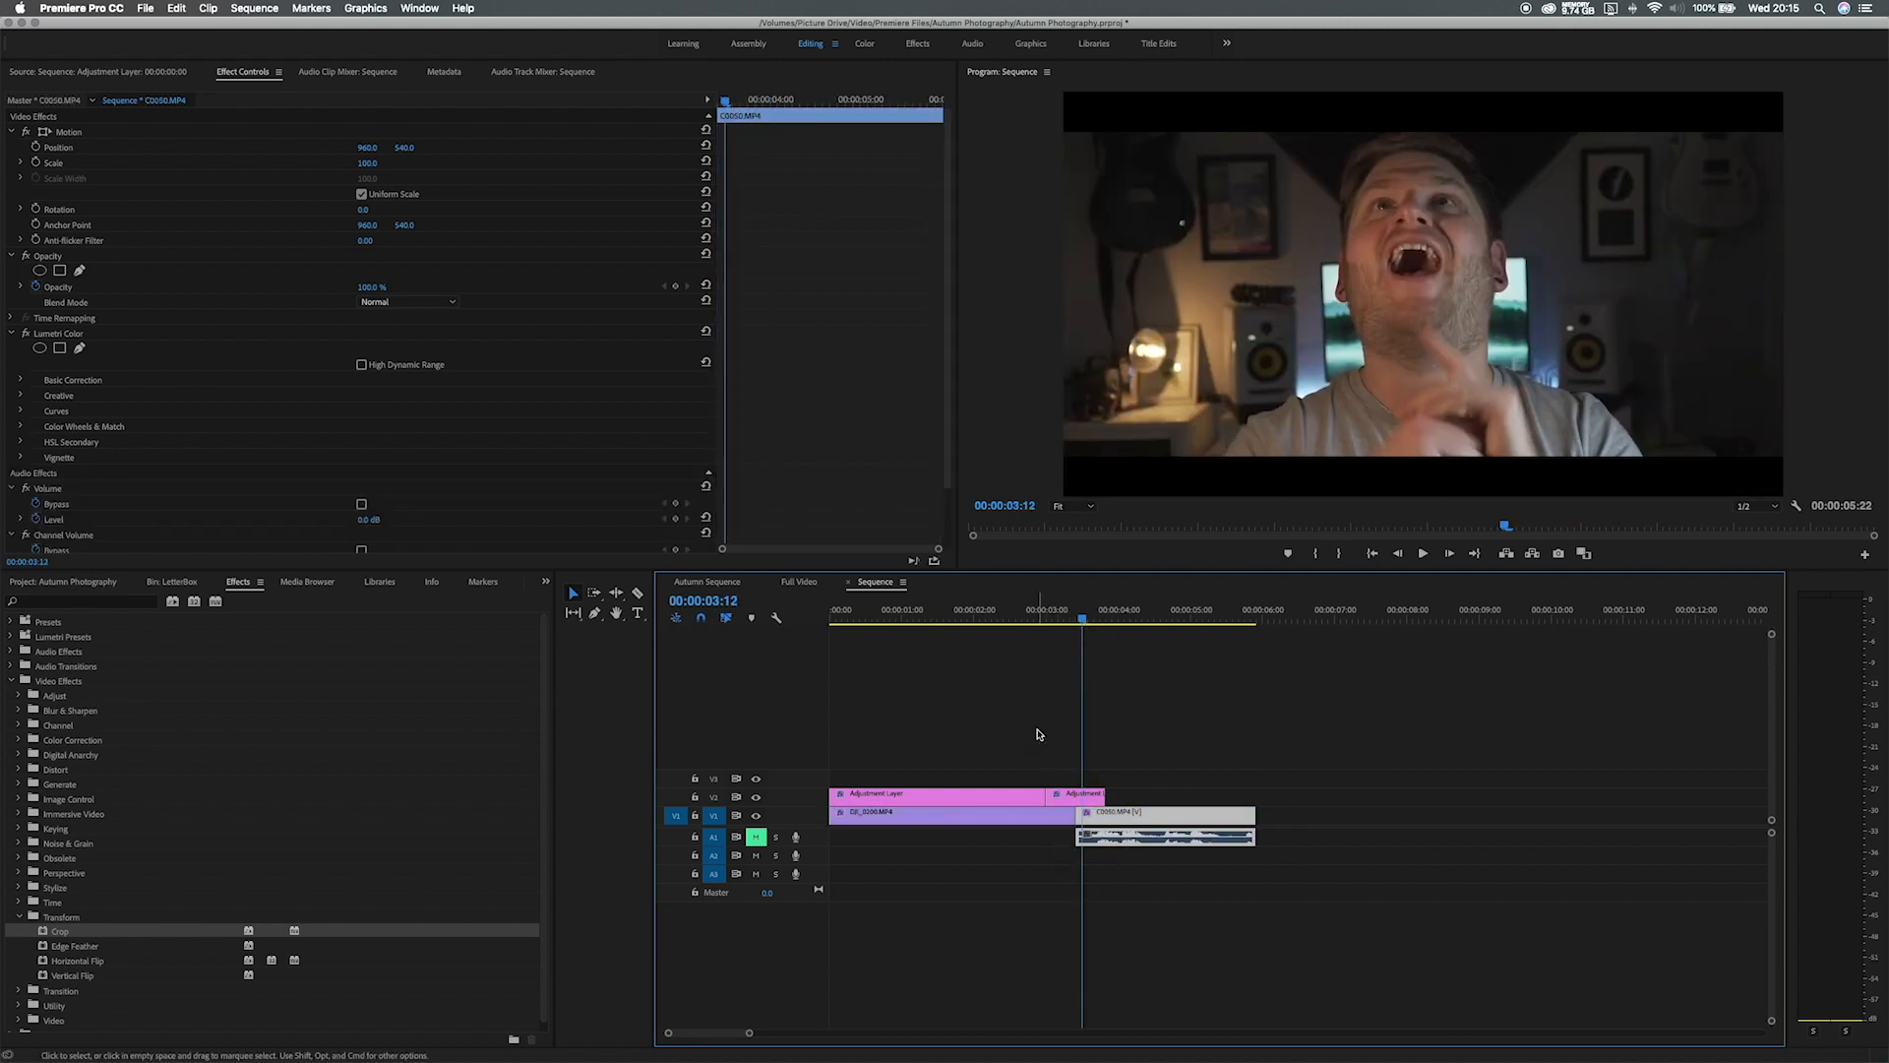
Show the short final piece's Crop settings with a wider keyframe area, positioned at 00:00:03:00.
double_click(1075, 797)
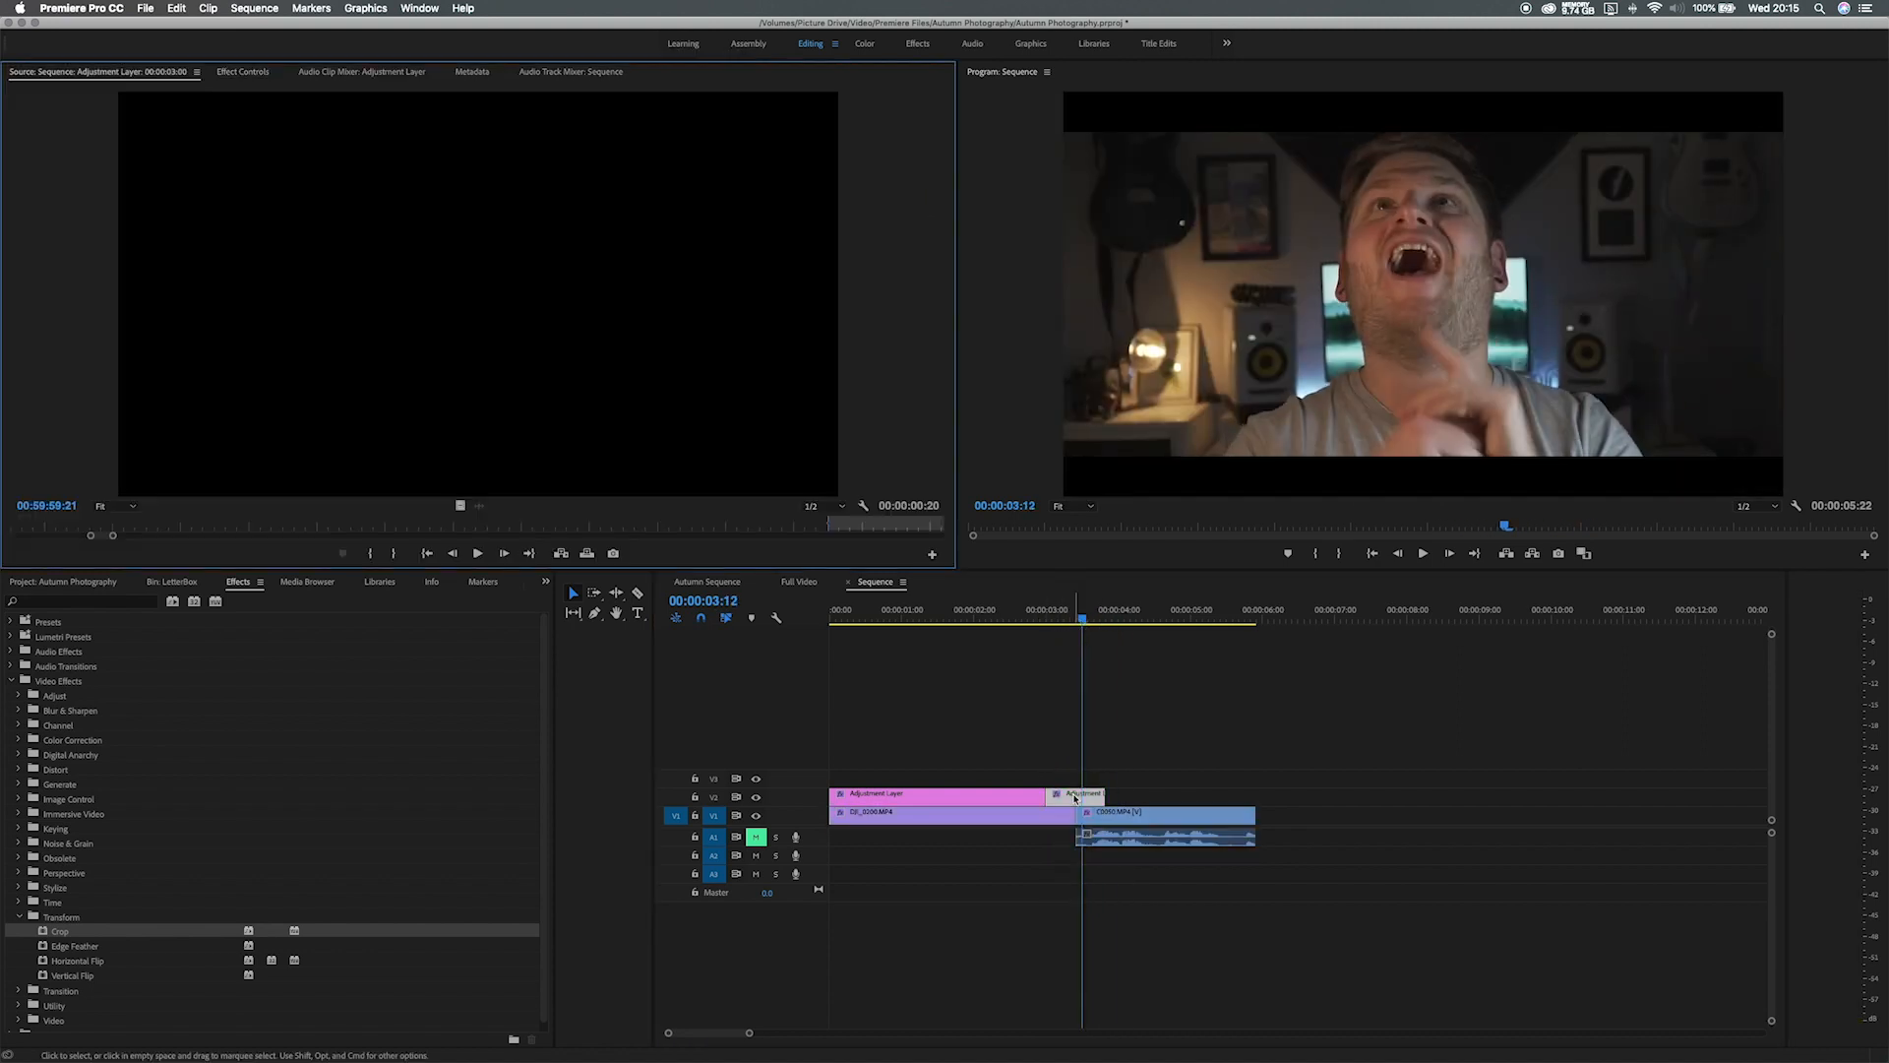
click(257, 73)
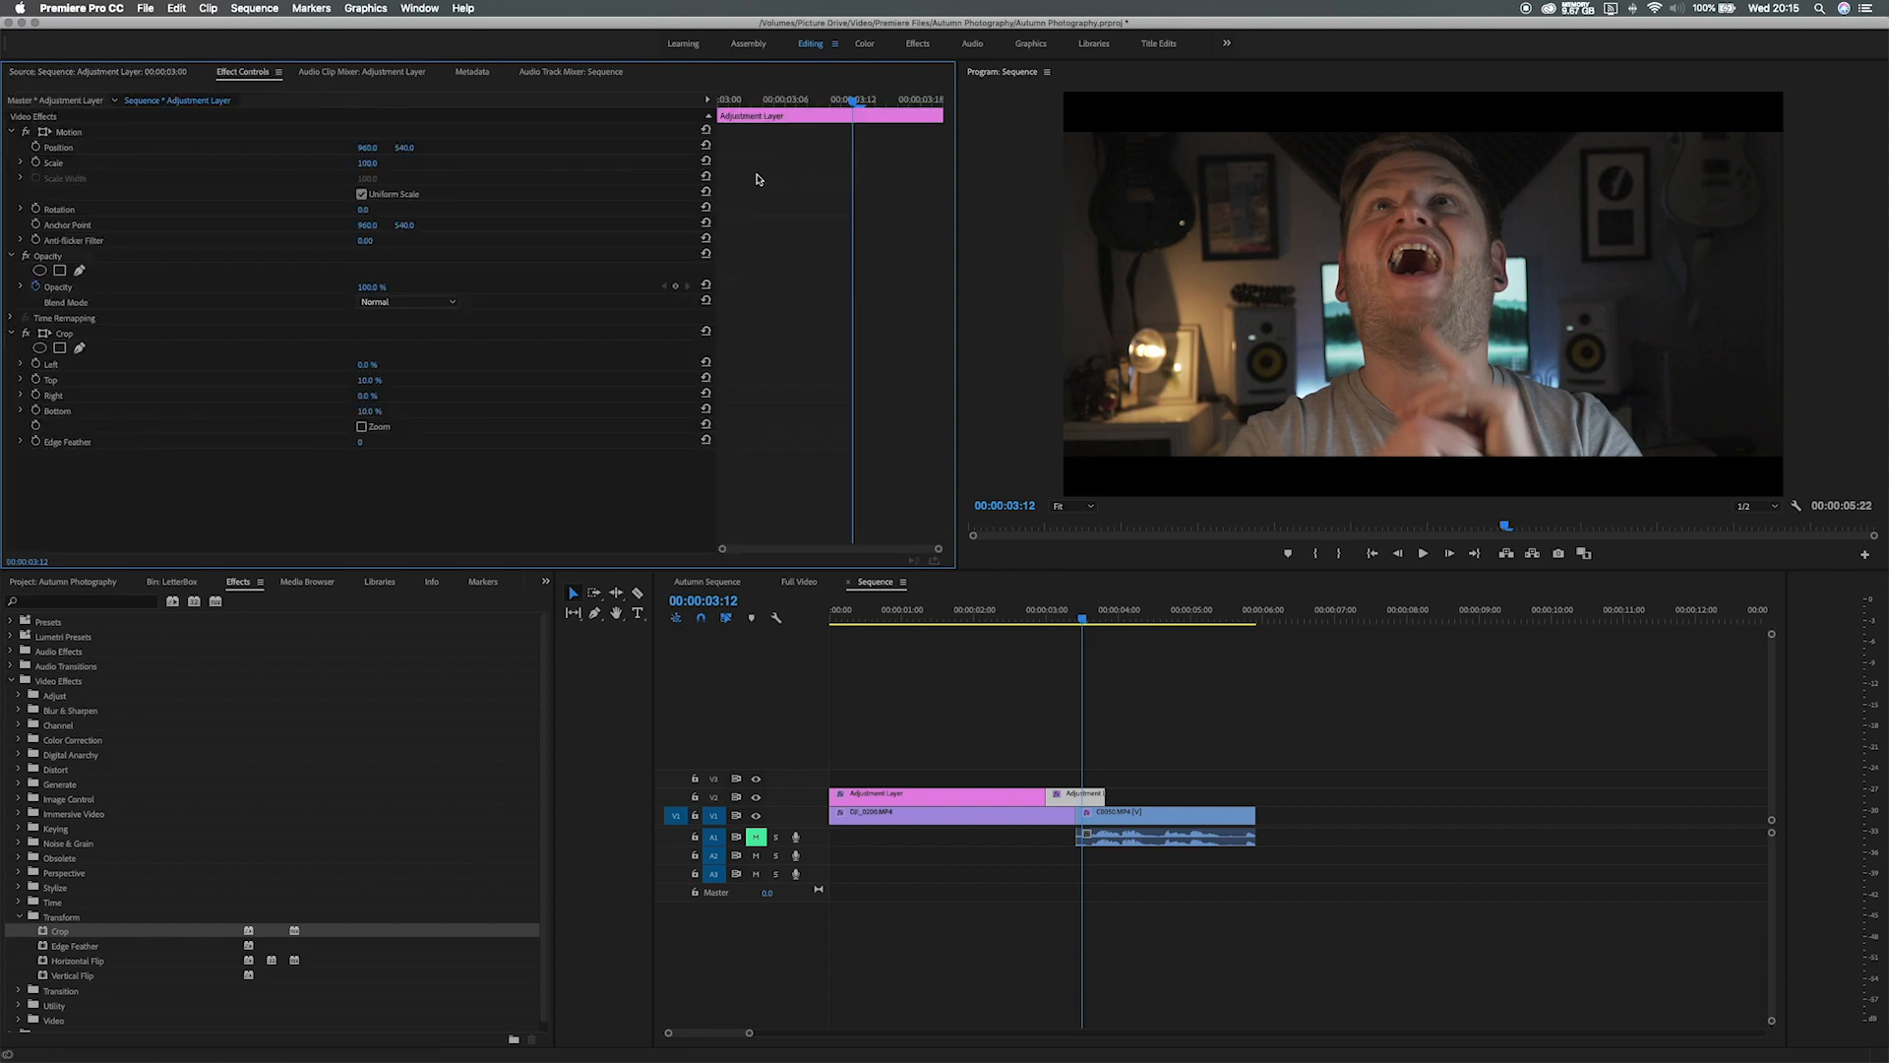
drag(719, 207, 469, 212)
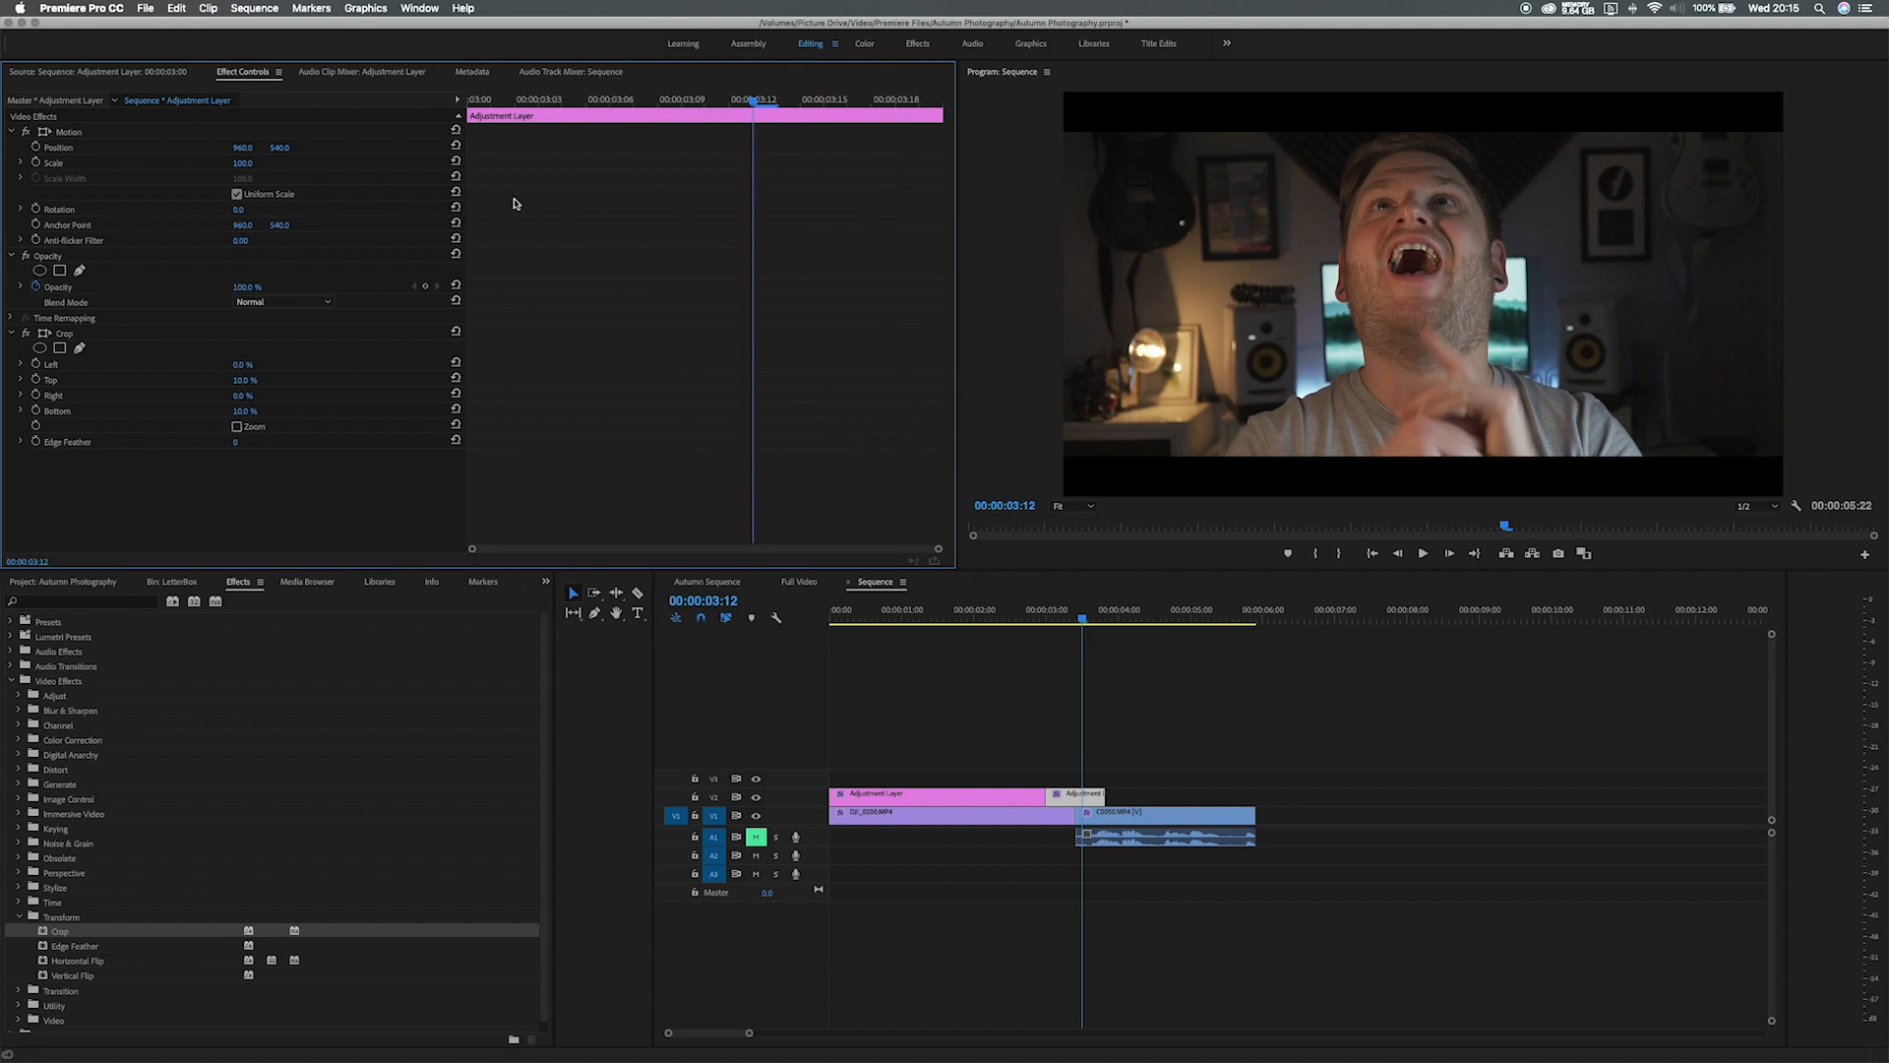
drag(567, 103, 473, 106)
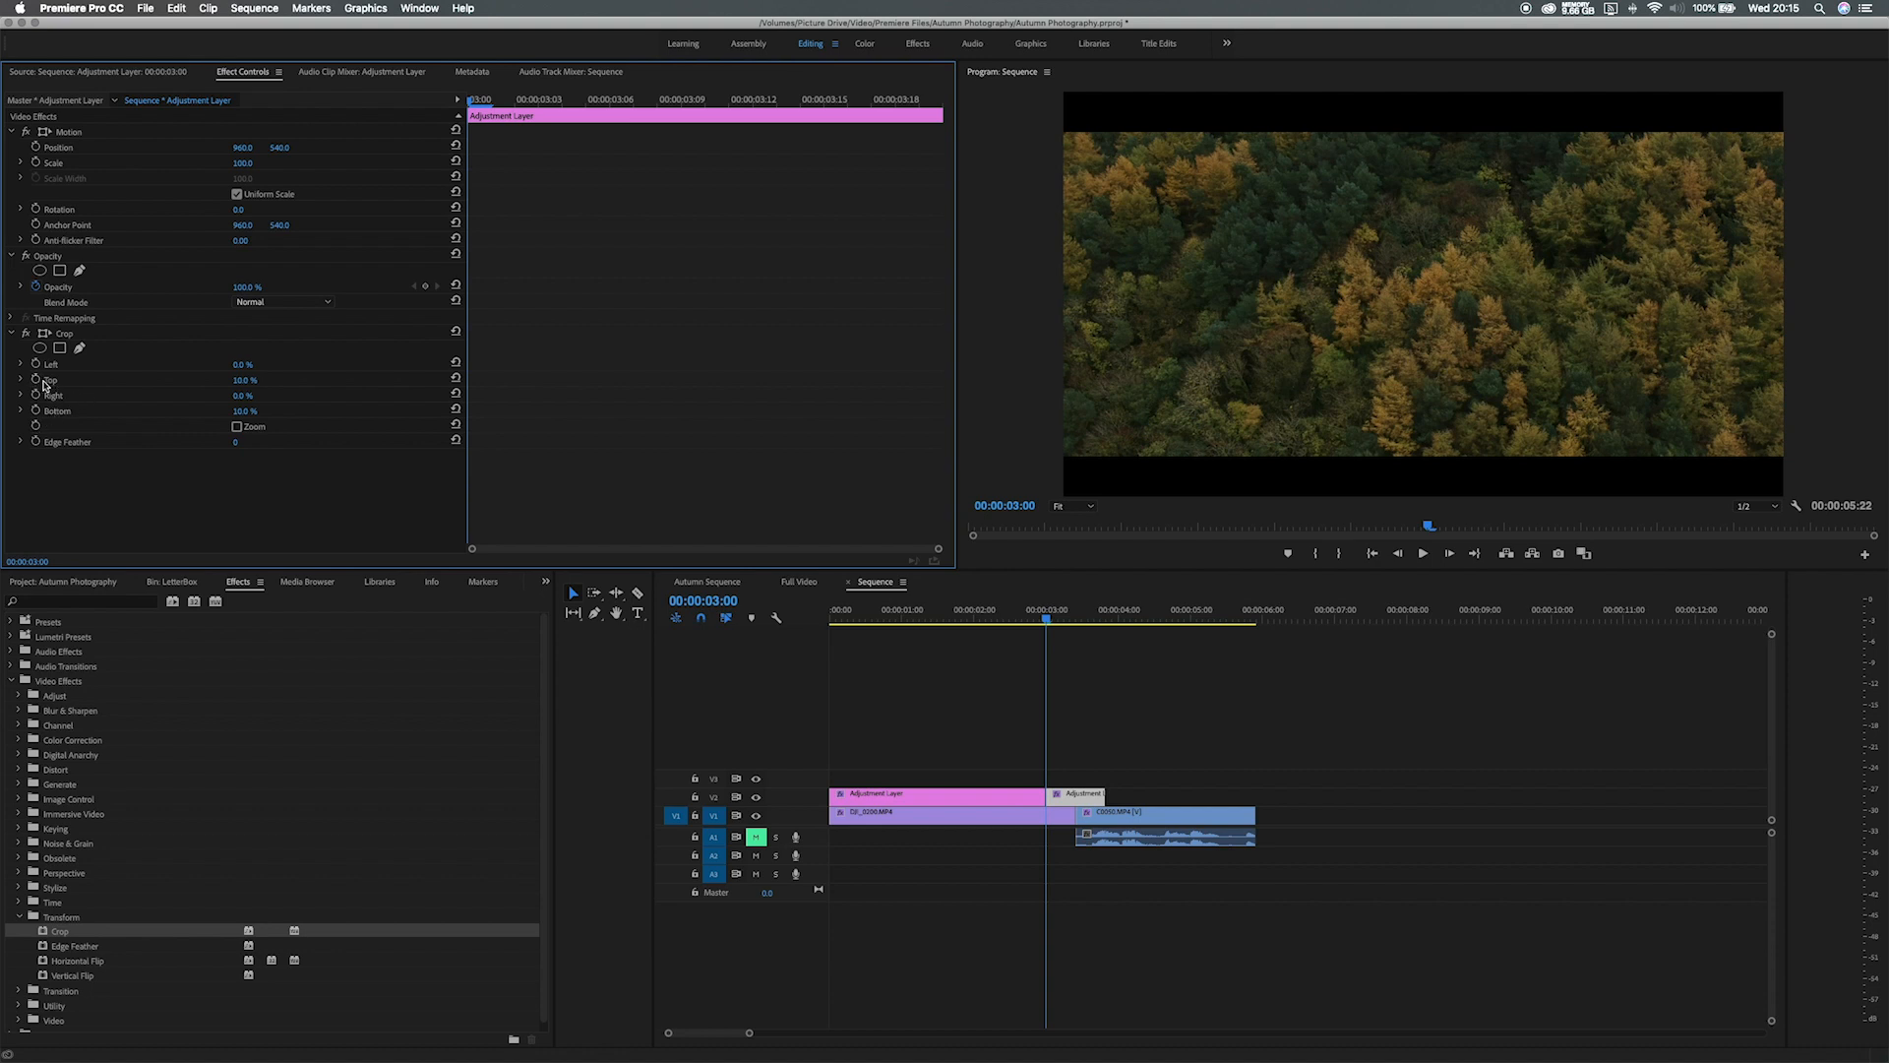
Add 10% Crop Top and Bottom keyframes at 00:00:03:00, then move to about 00:00:03:18.
click(36, 382)
click(37, 410)
click(508, 102)
click(510, 102)
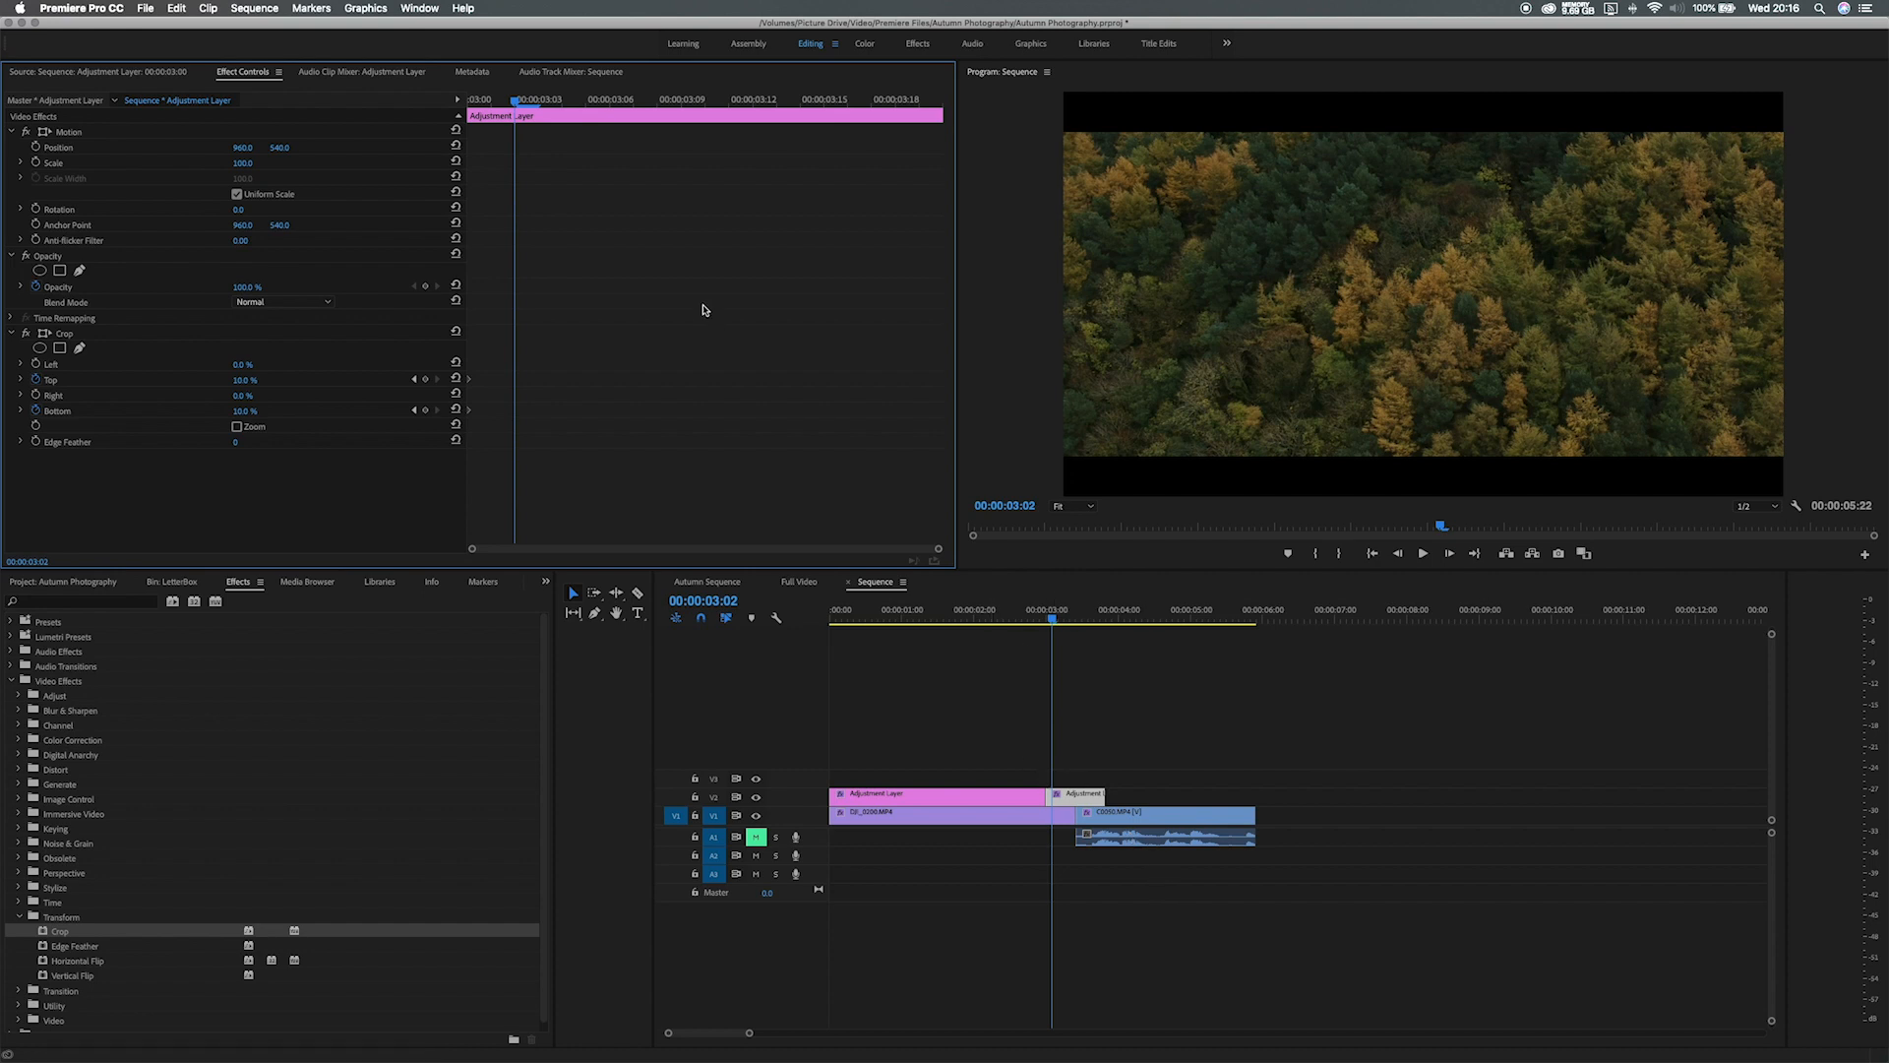
drag(516, 106, 915, 99)
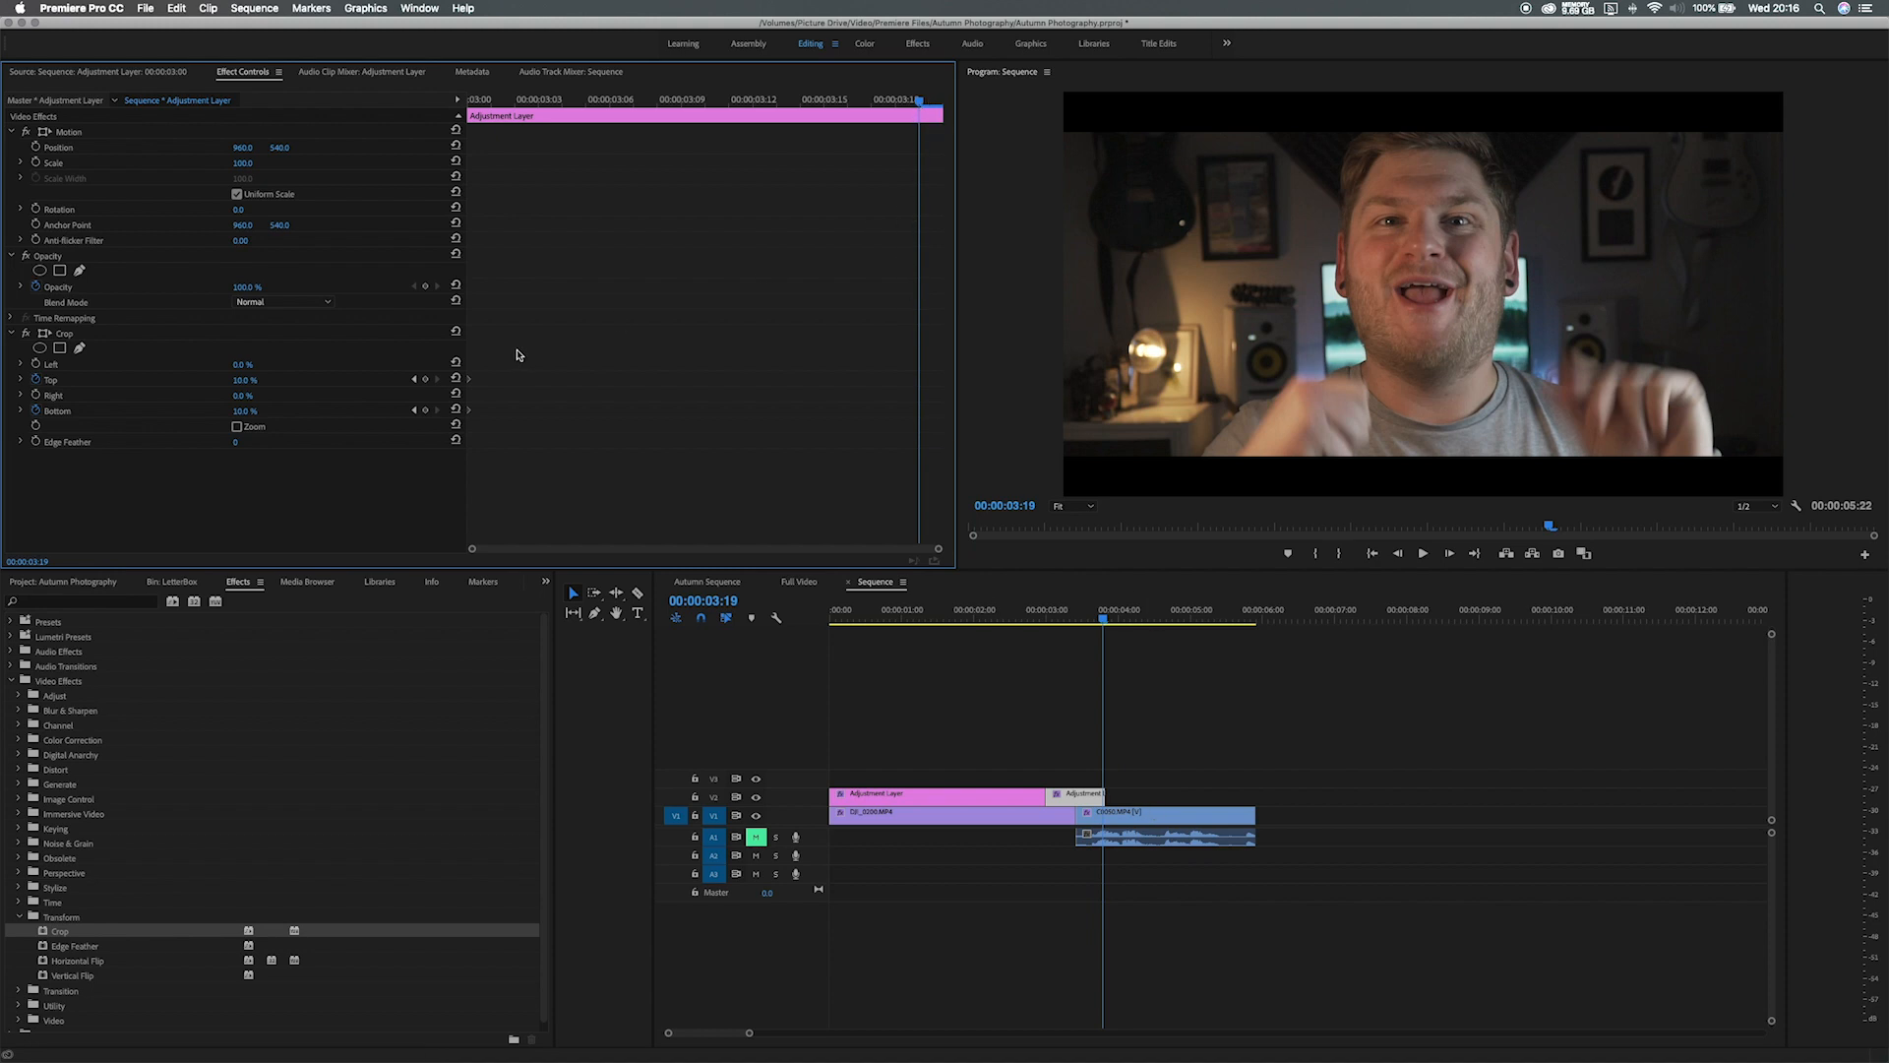
Set Crop Top and Bottom to 0% there and play back the bars animating away.
click(250, 379)
key(Return)
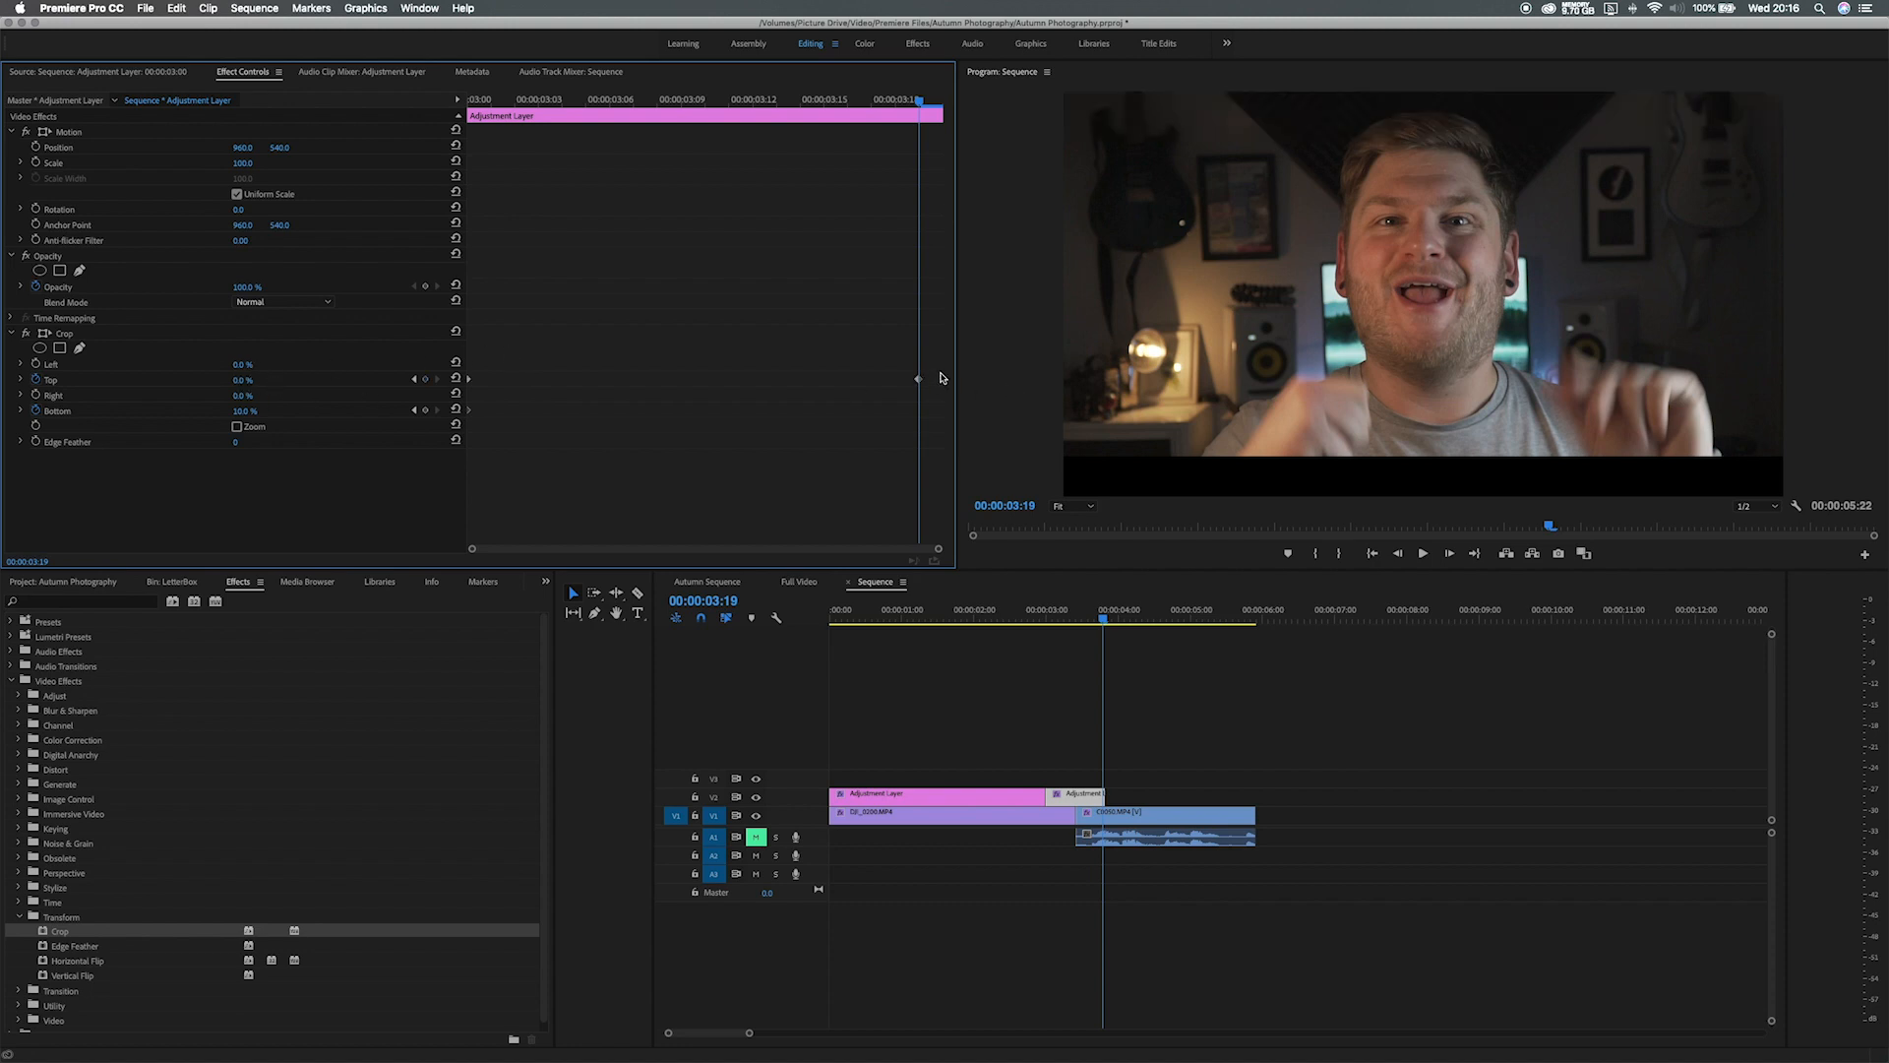
click(245, 411)
text(0)
key(Return)
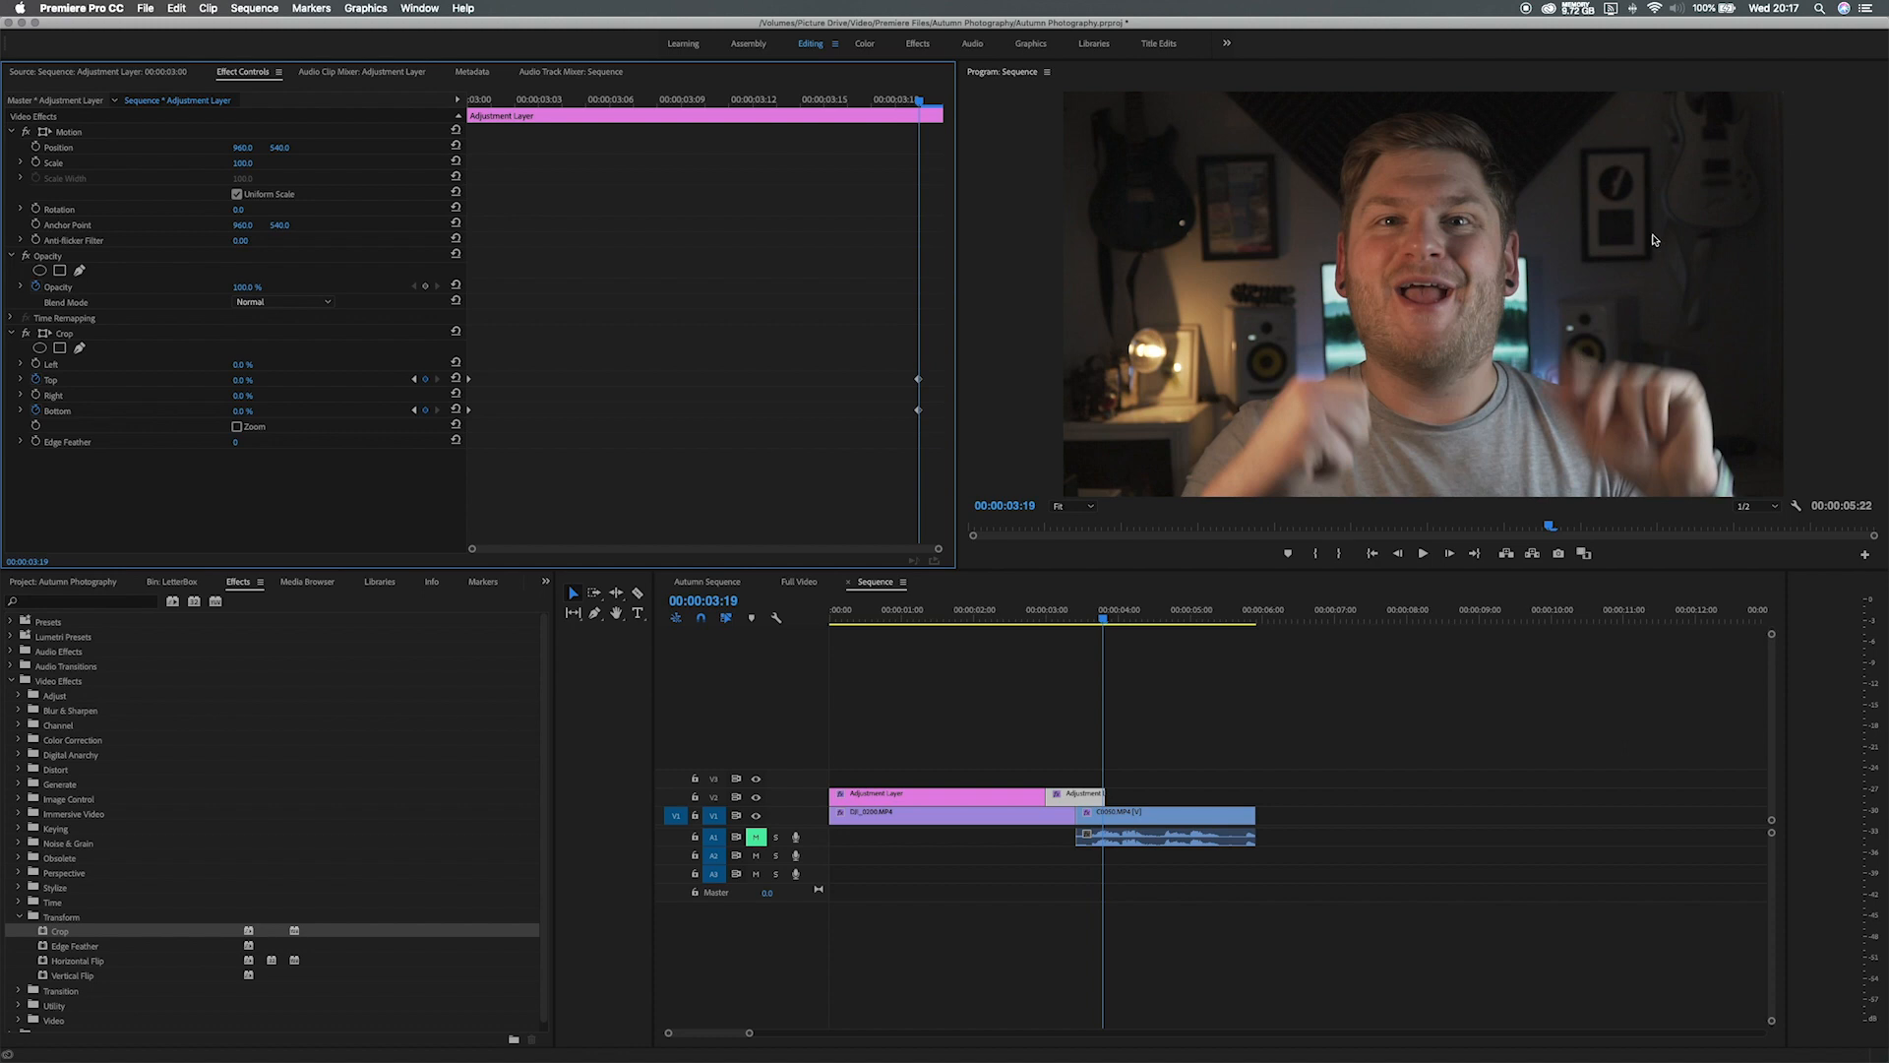
click(1100, 620)
drag(1100, 620, 884, 634)
key(space)
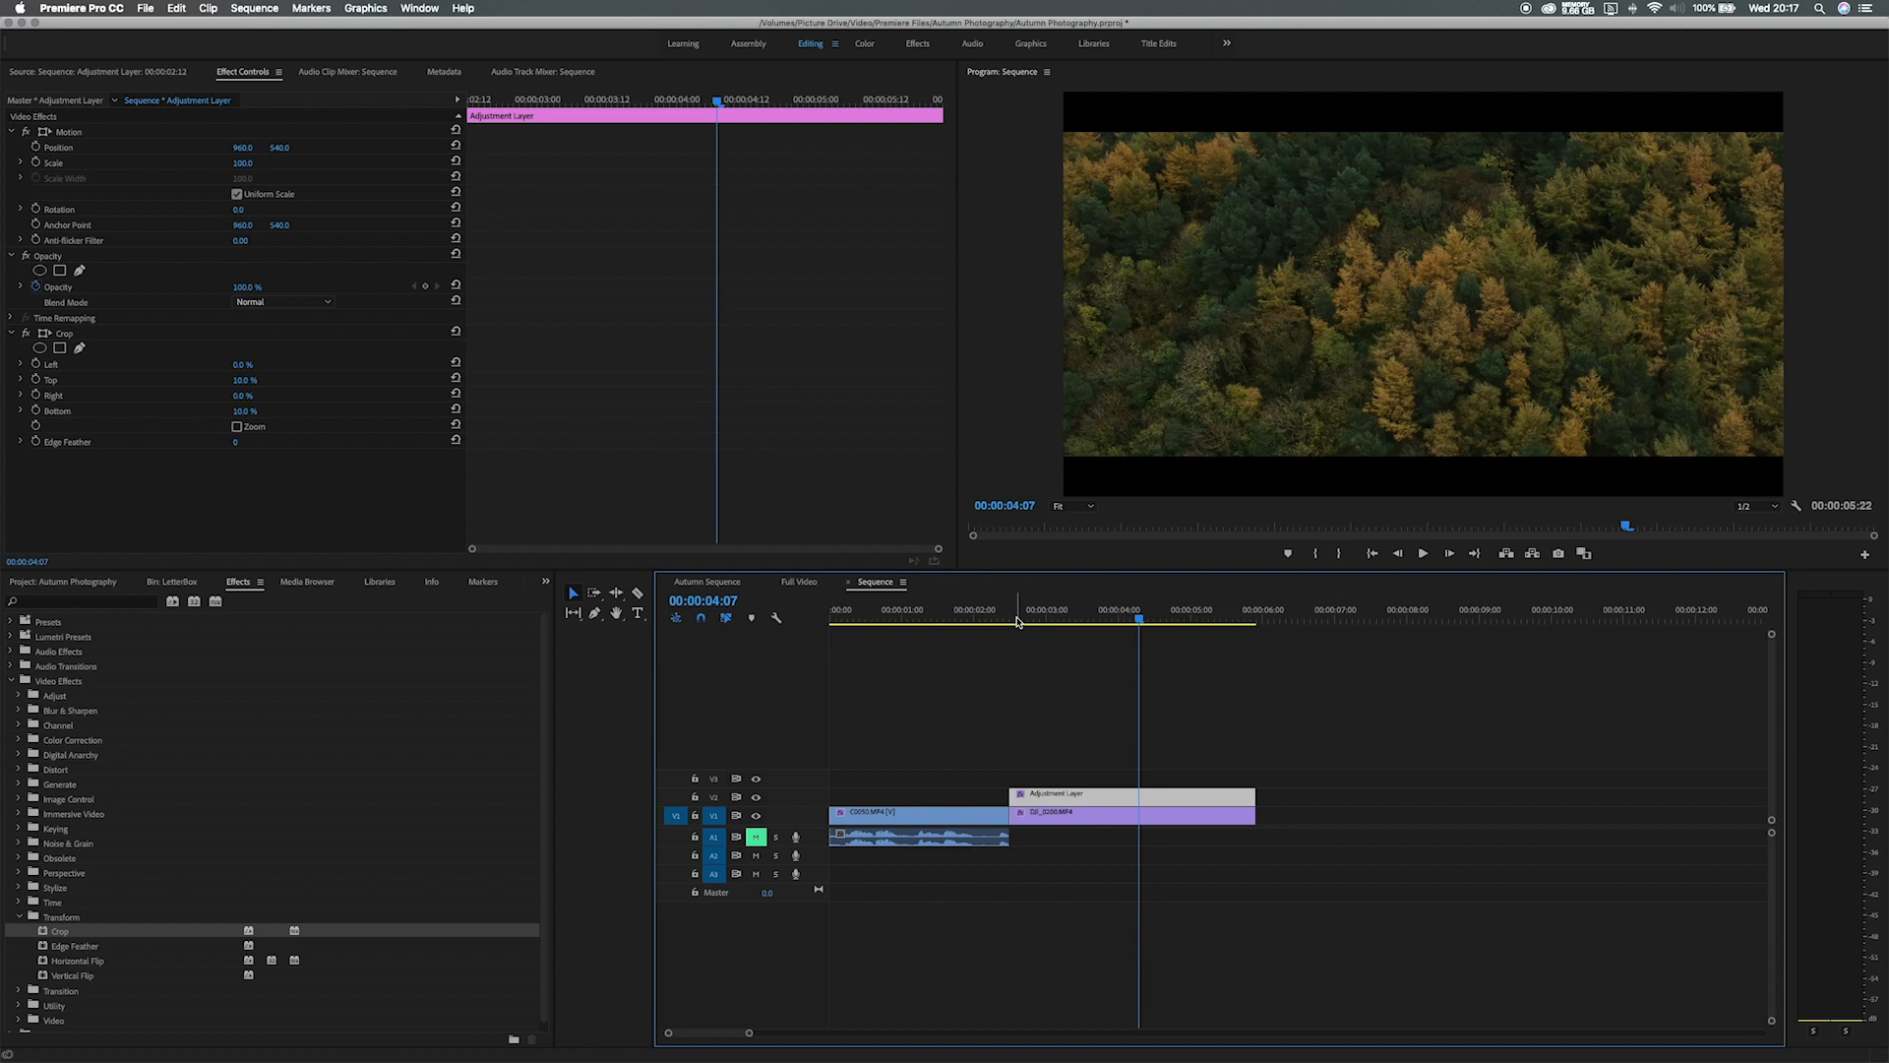
Extend the adjustment layer's start earlier, back toward 00:00:02:02.
click(929, 621)
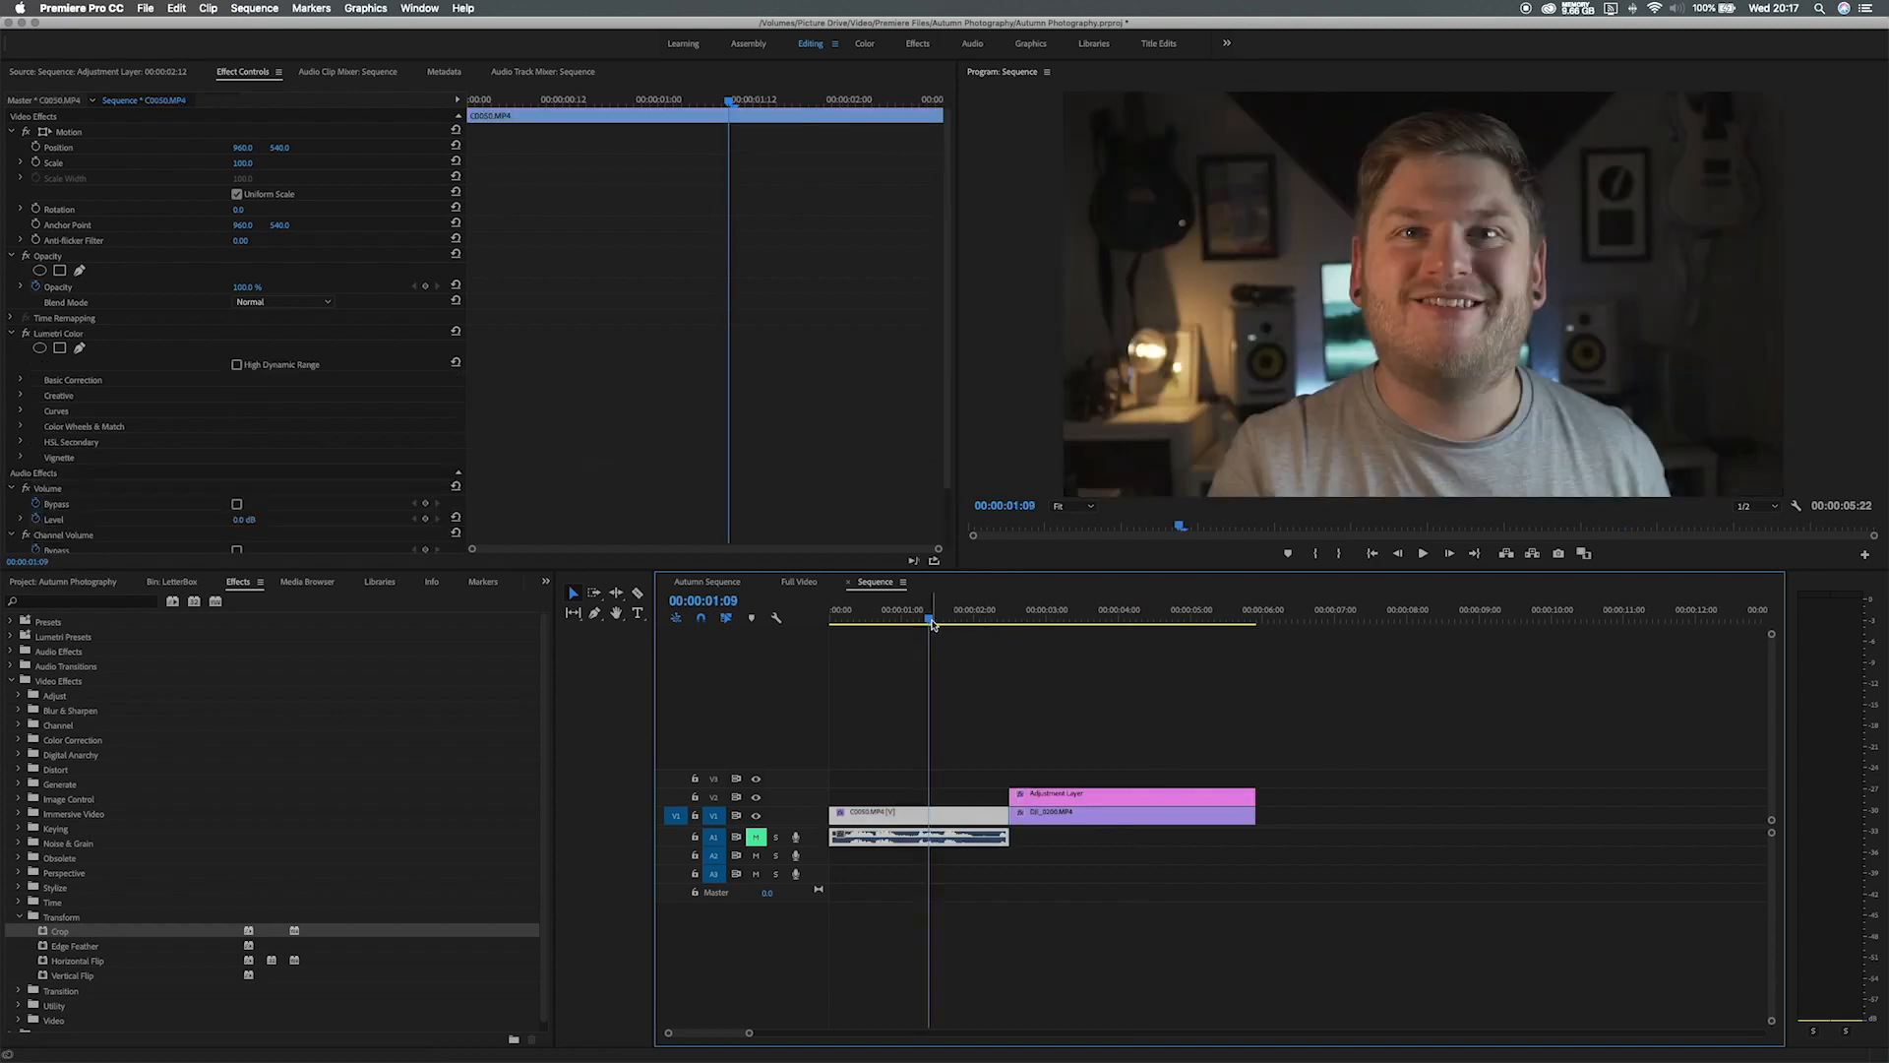
click(1042, 622)
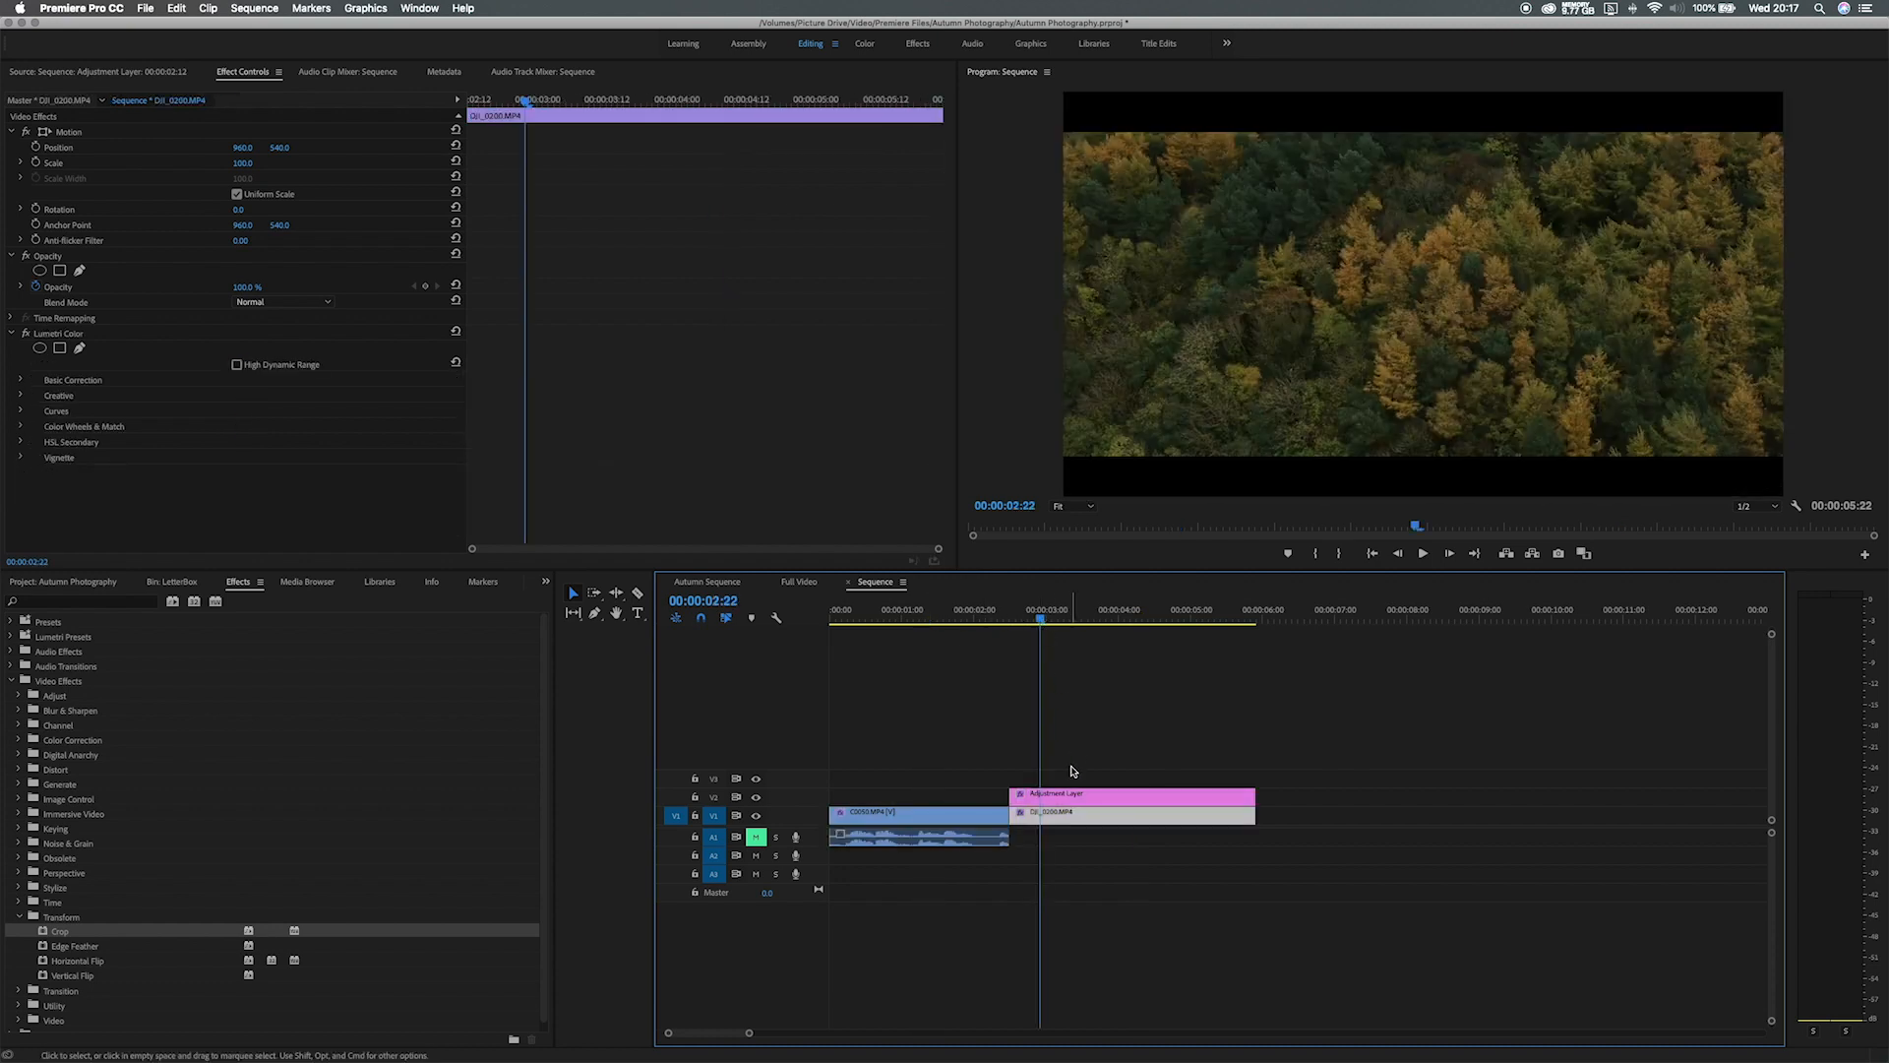
click(1067, 800)
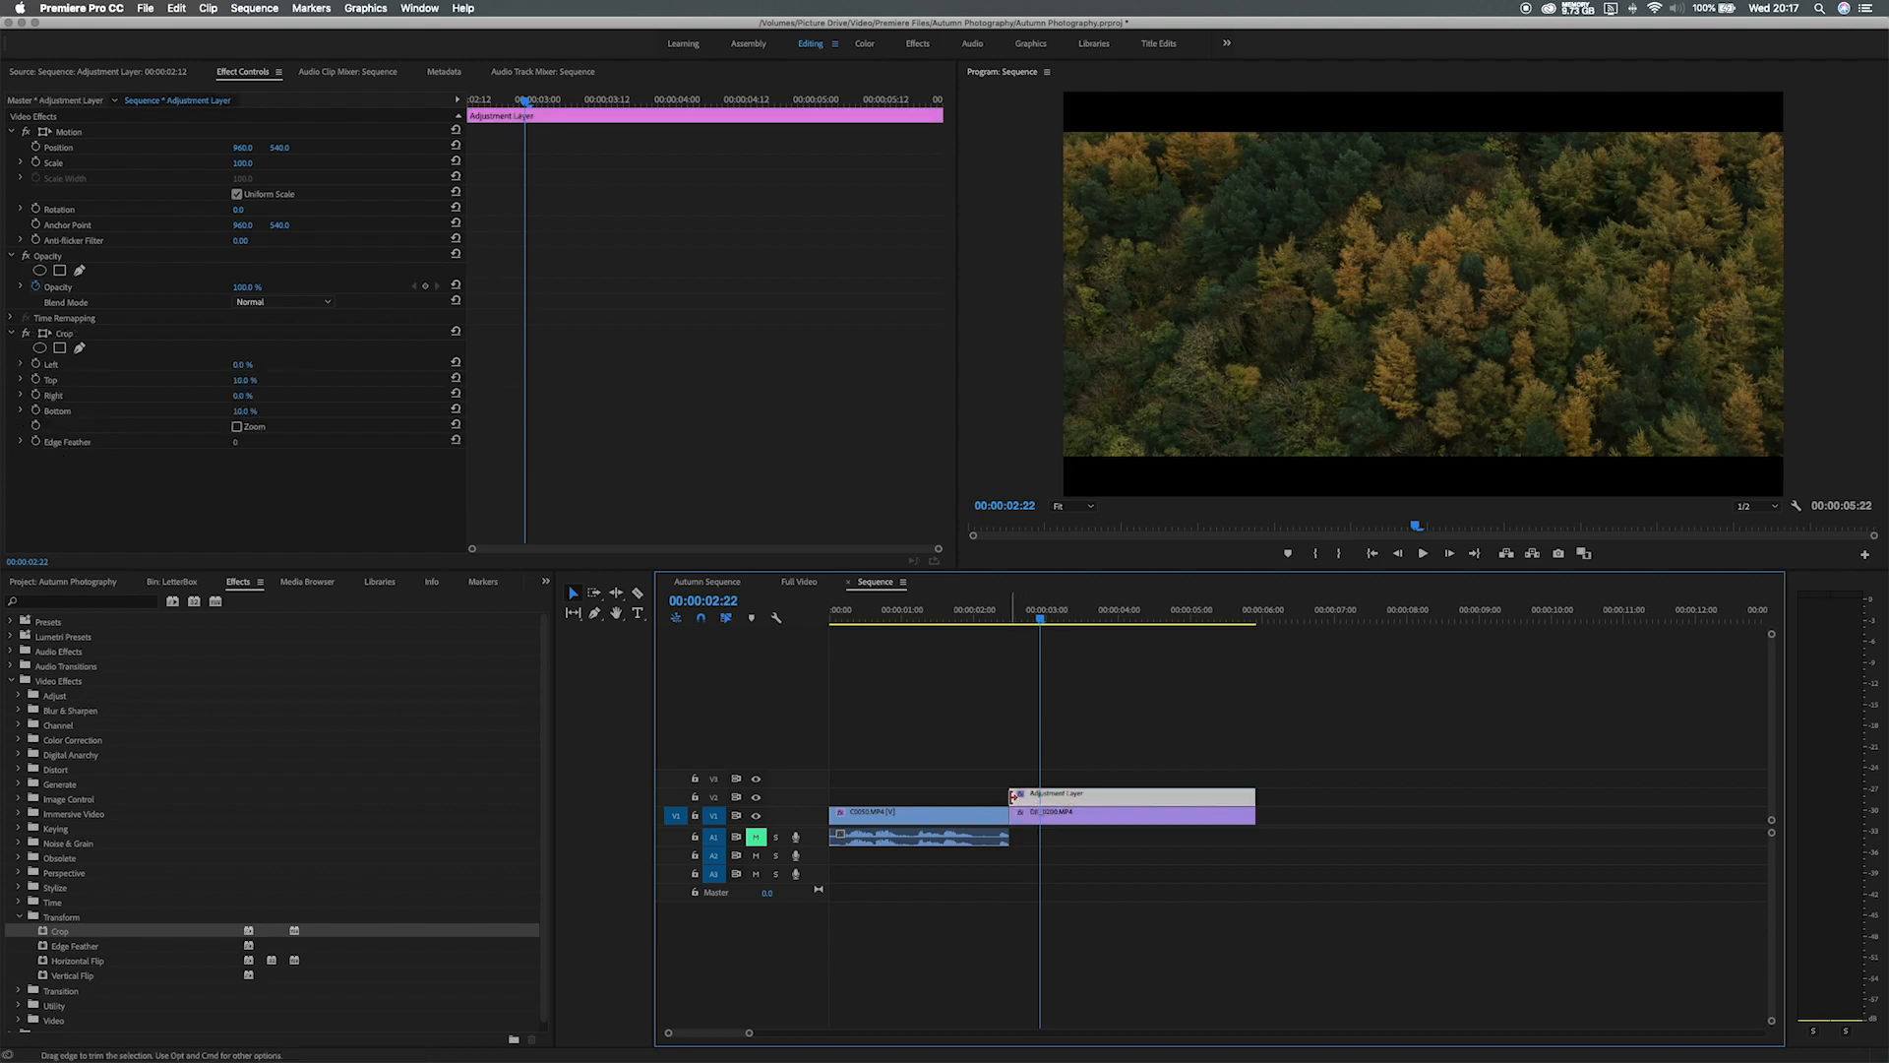
key(Up)
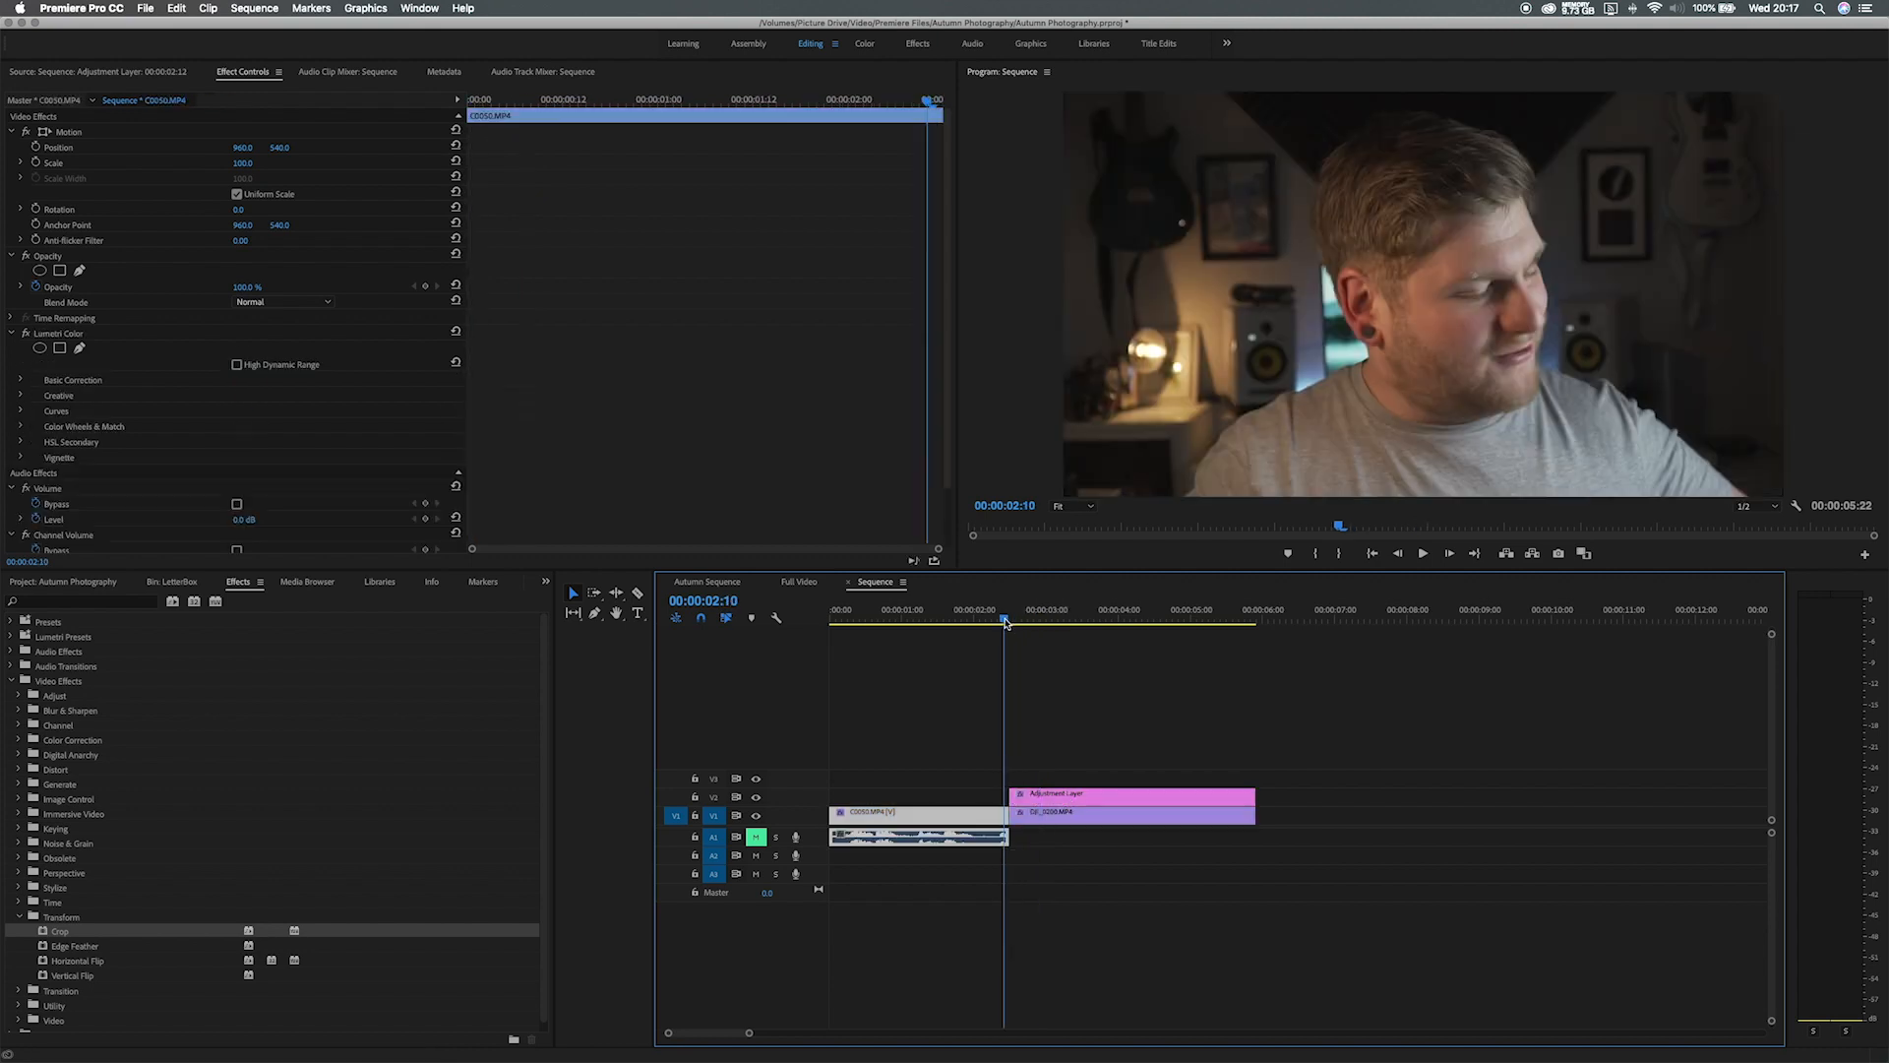
drag(1013, 797, 962, 797)
mouse_move(1015, 619)
mouse_down()
mouse_move(980, 619)
mouse_move(1040, 619)
mouse_up()
Razor the adjustment layer and delete the unwanted left sliver.
key(c)
click(970, 798)
key(Delete)
click(1040, 796)
key(v)
click(1018, 798)
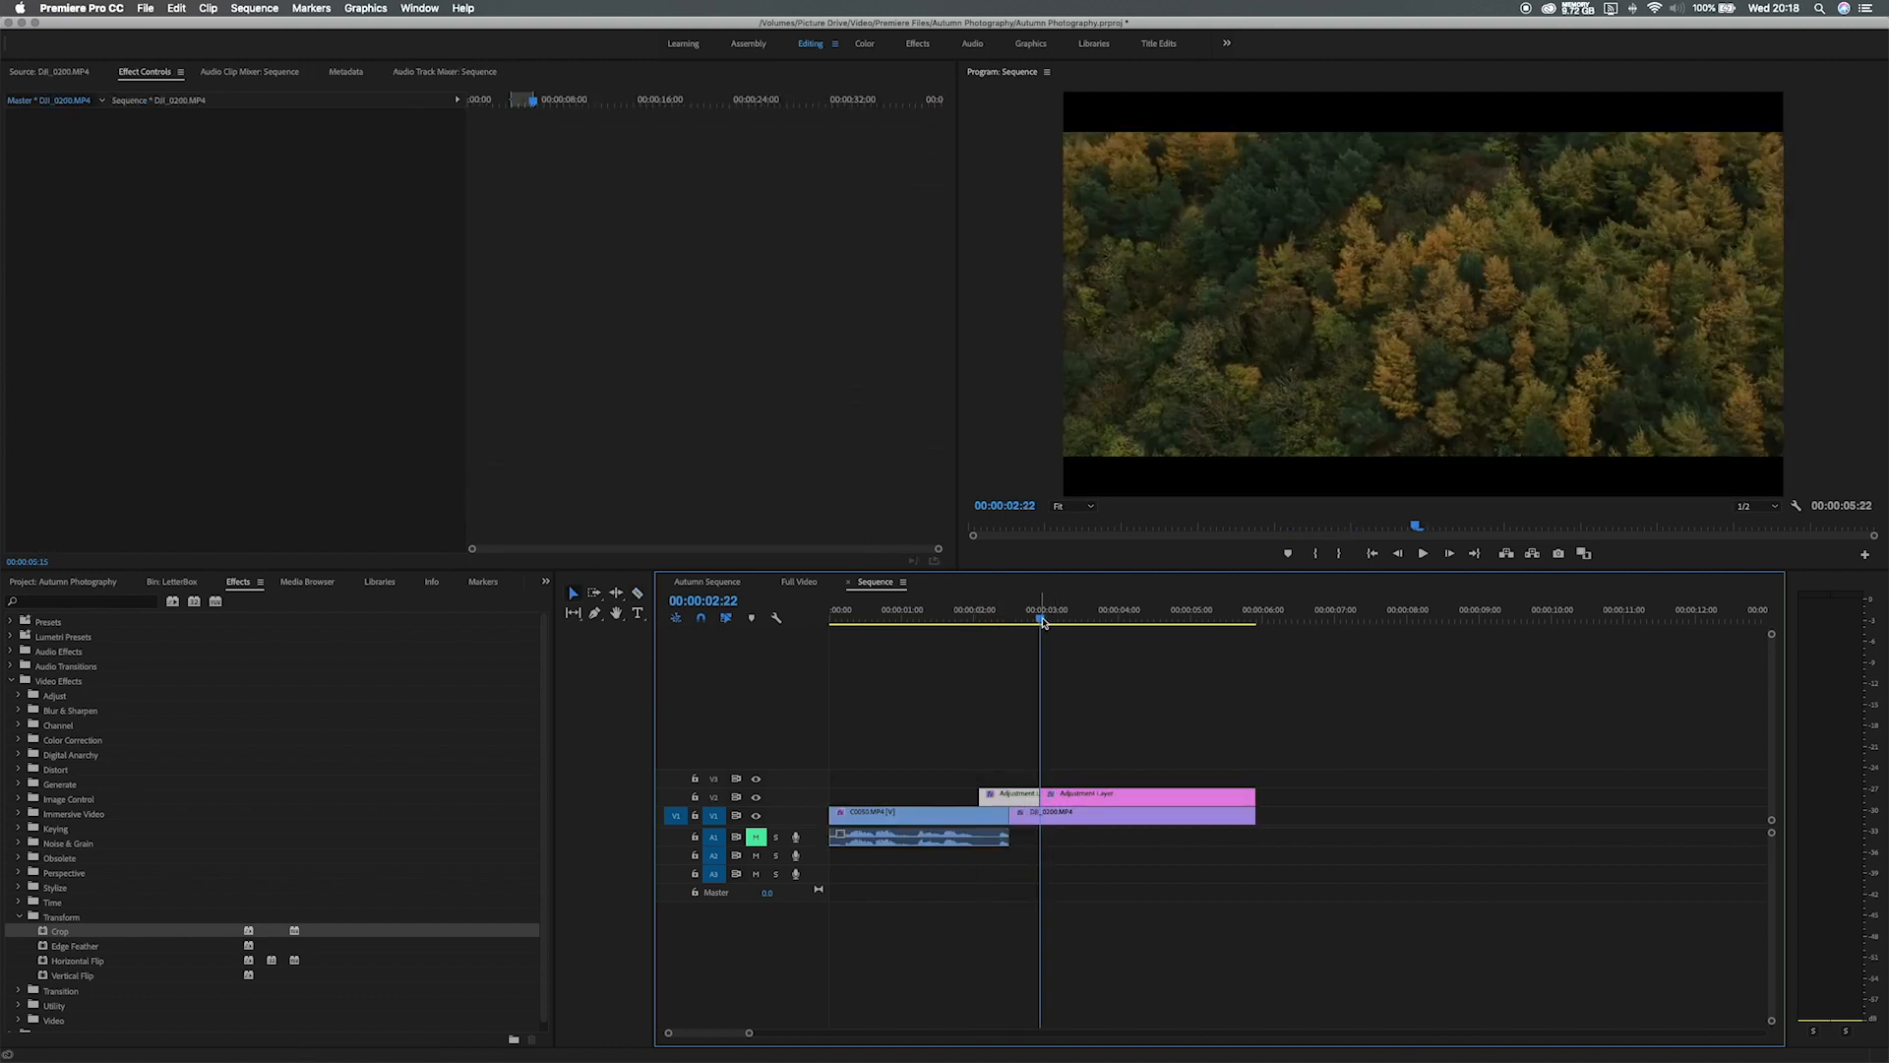
Keyframe Crop Top and Bottom from 0% at 02:02 to 10% at 02:21, then preview the bars animating in.
click(831, 101)
drag(754, 99, 463, 120)
click(35, 411)
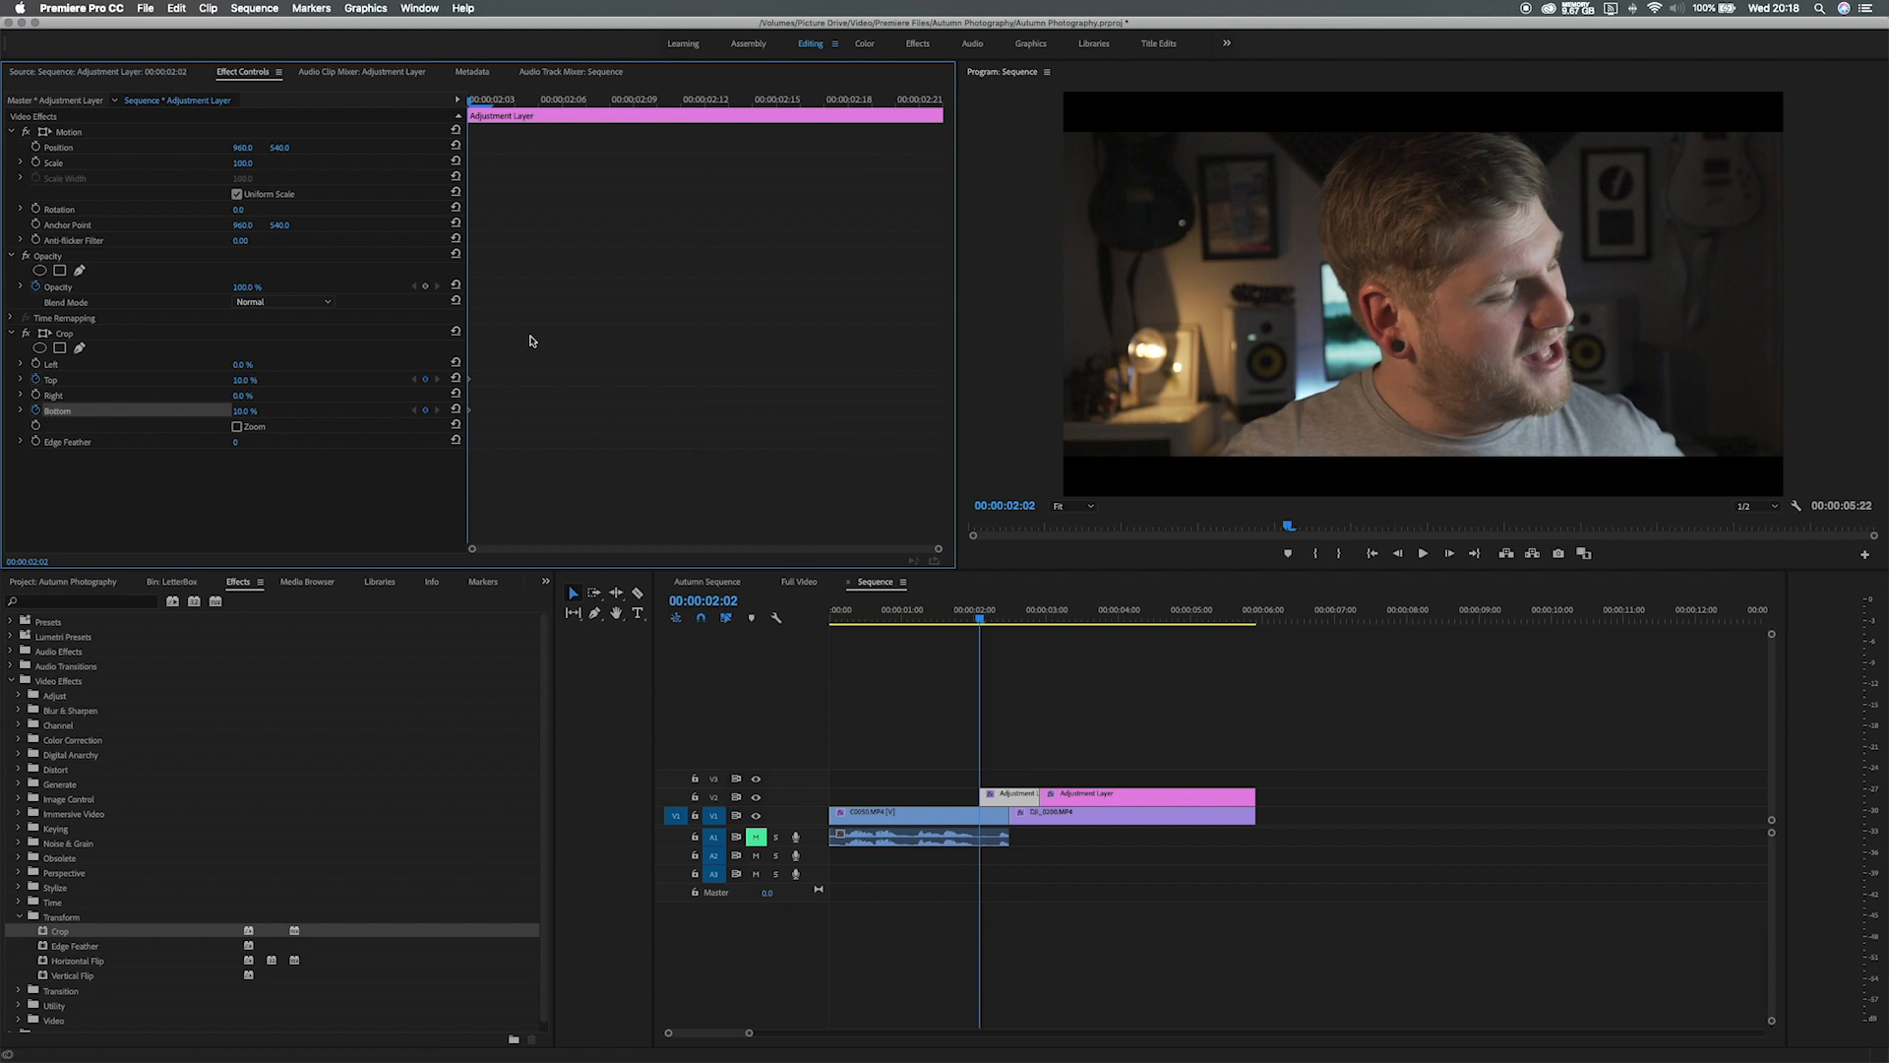
click(918, 99)
click(425, 379)
click(425, 411)
click(414, 411)
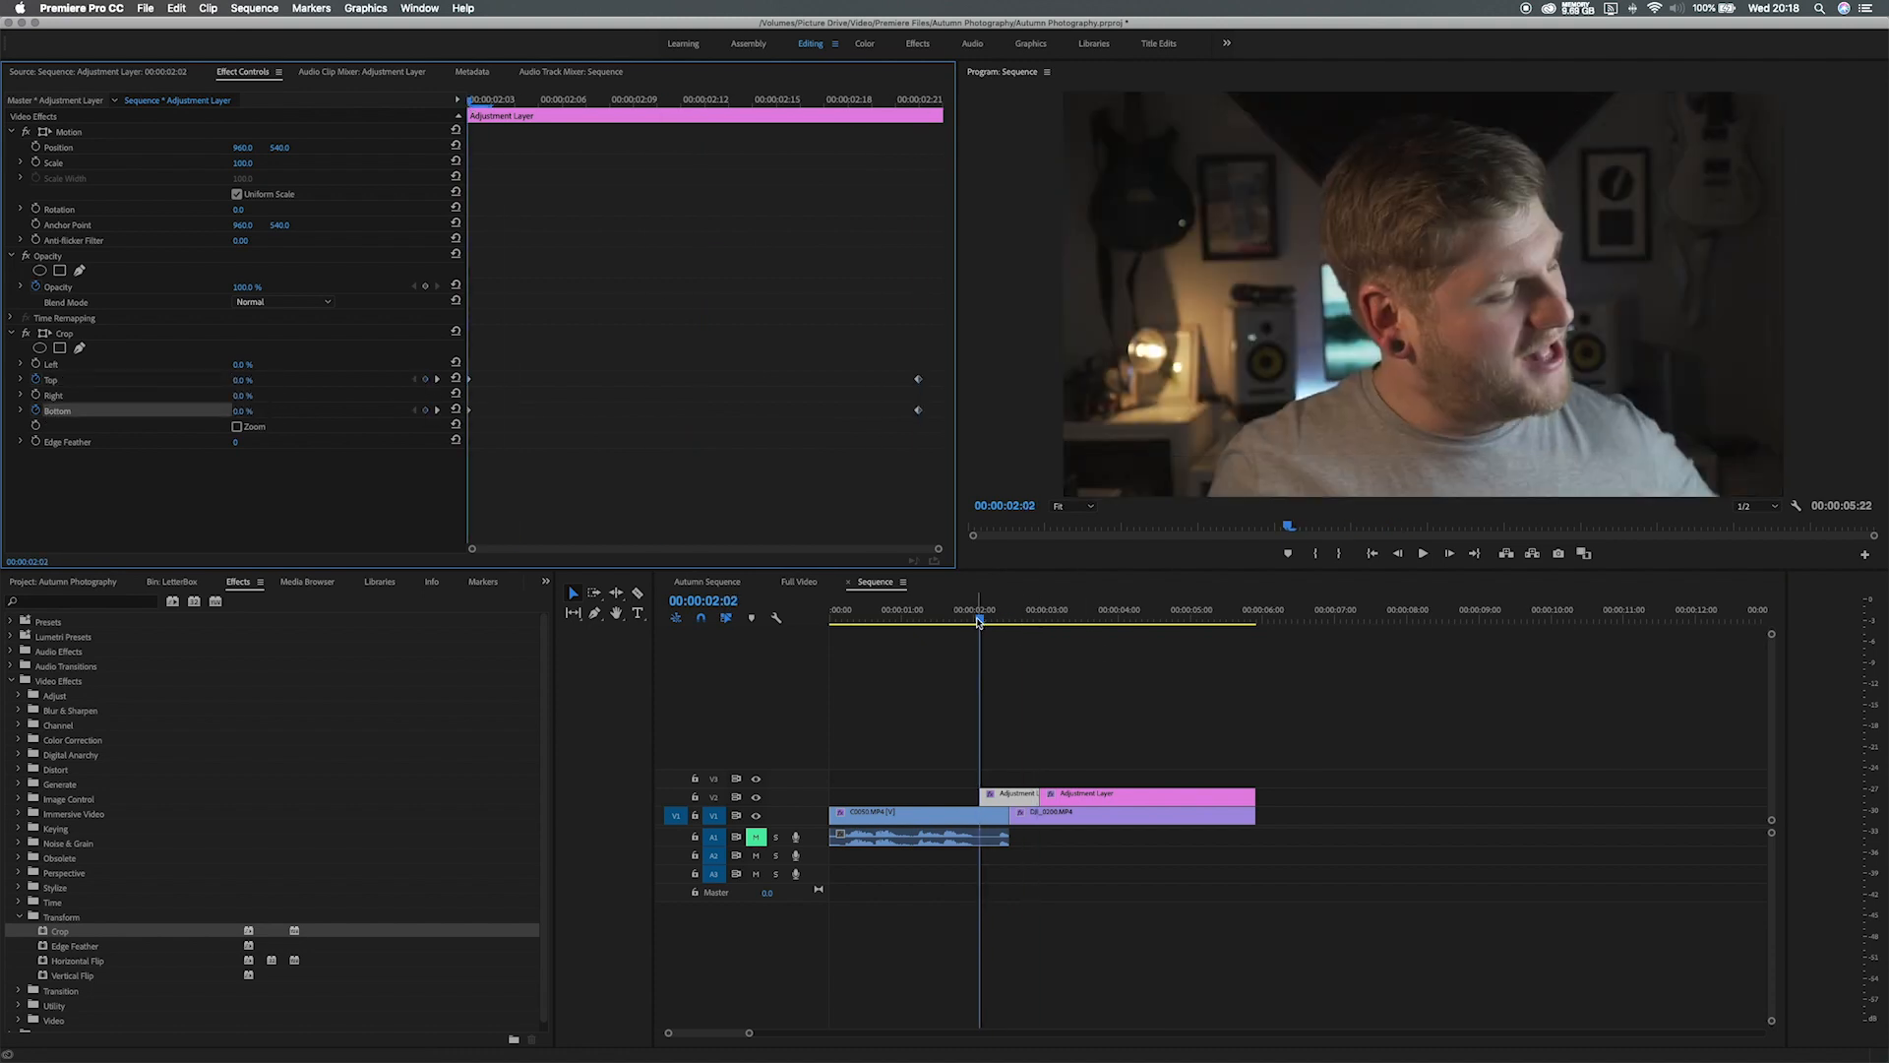
click(951, 620)
key(space)
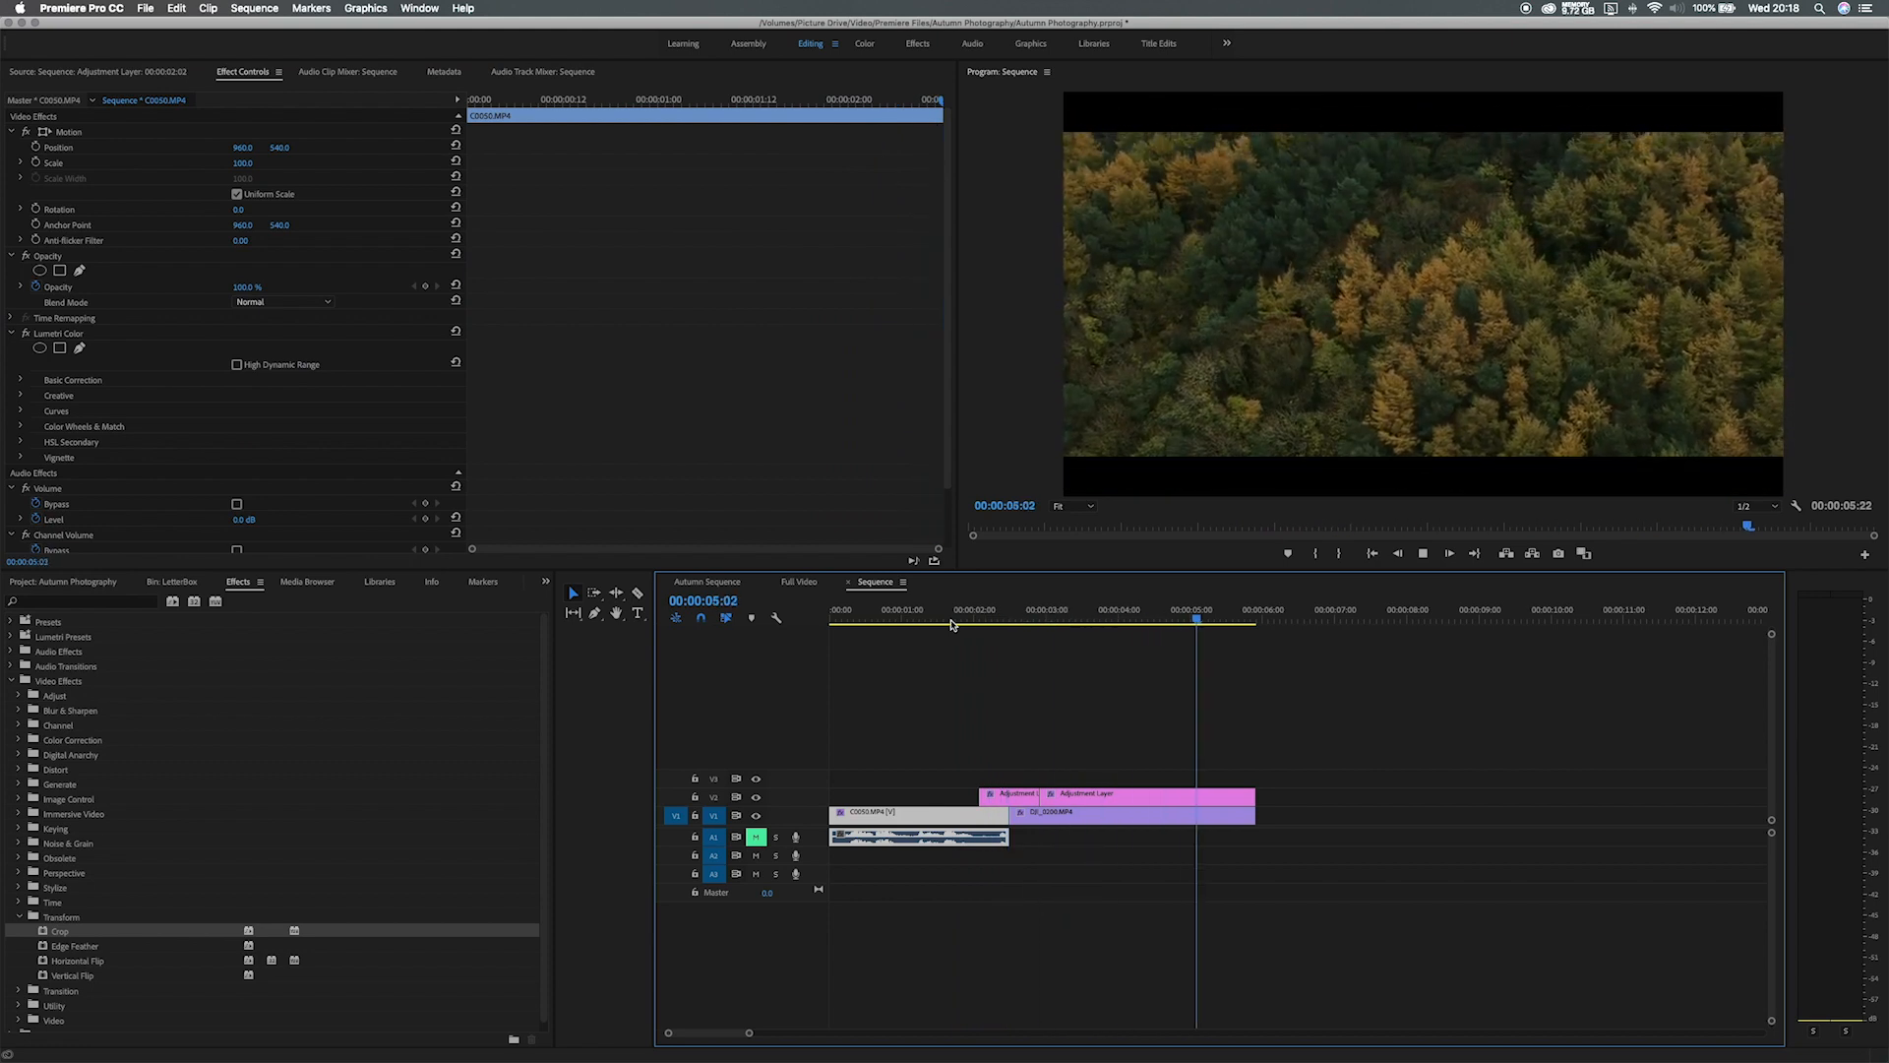
key(space)
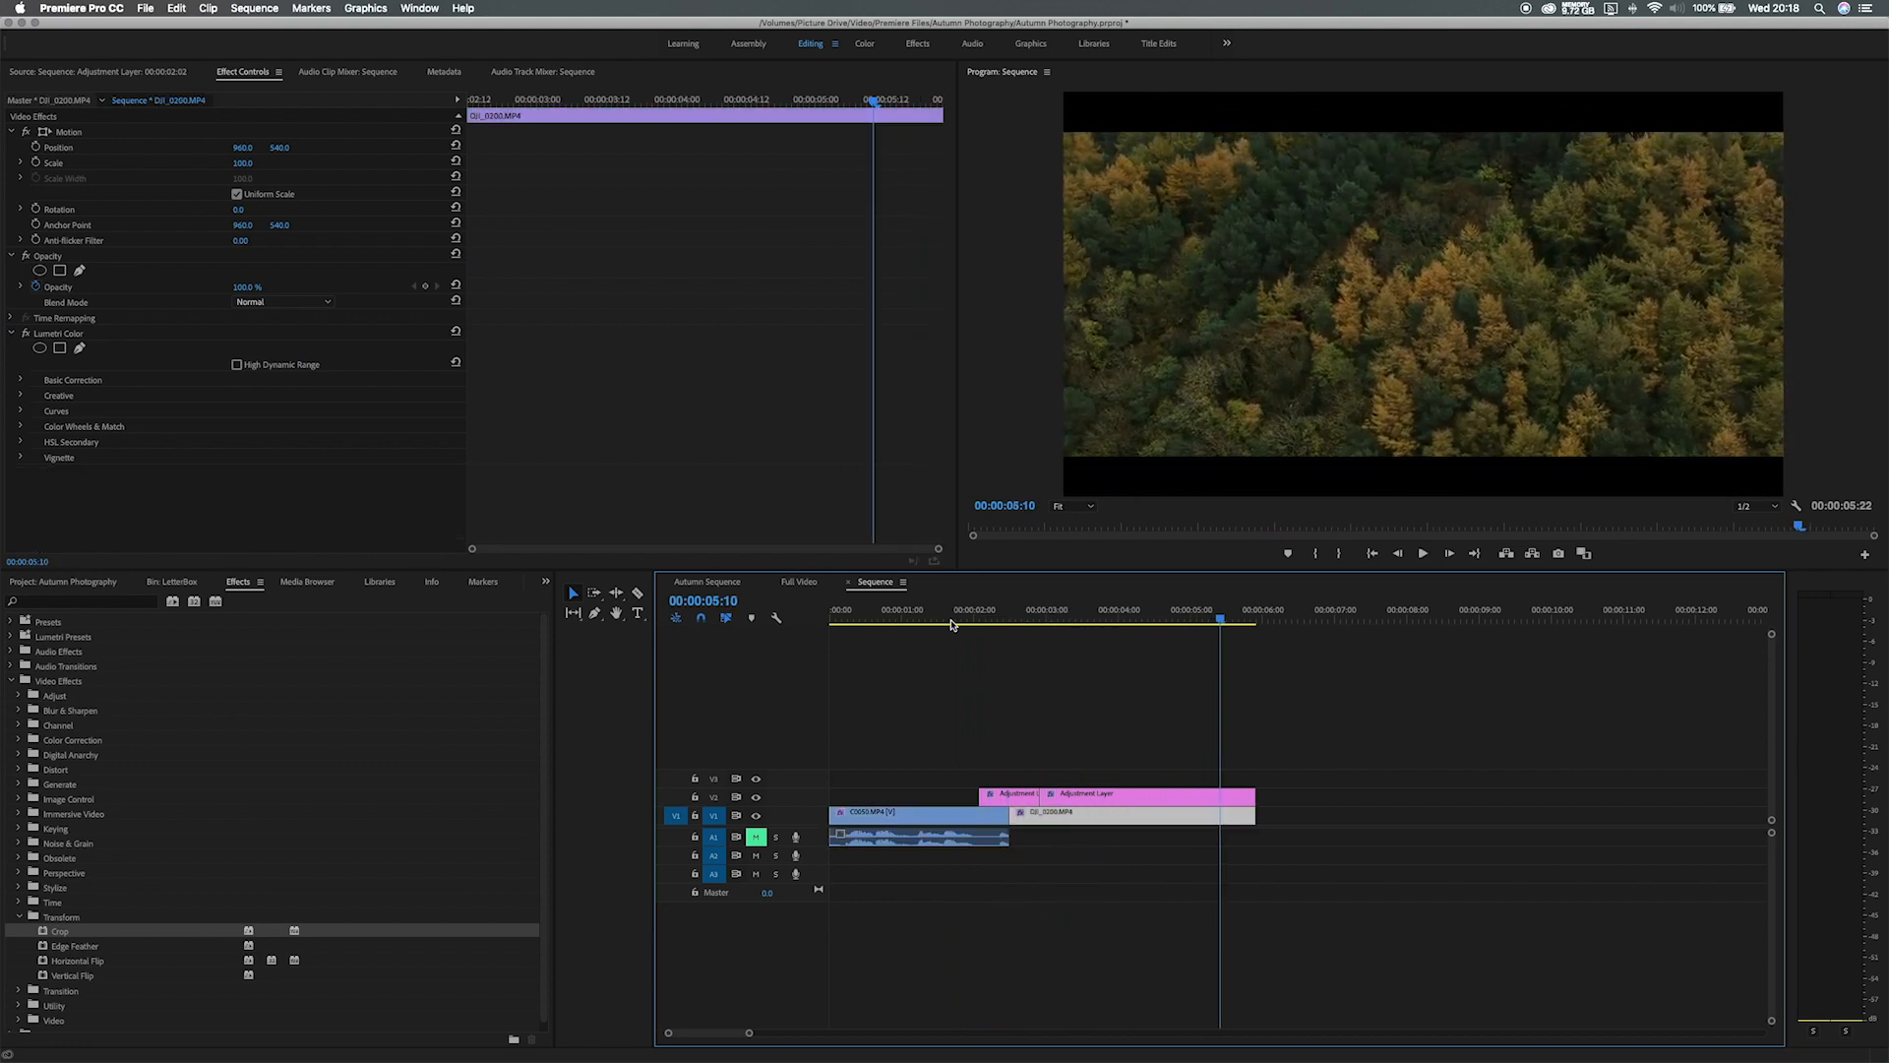